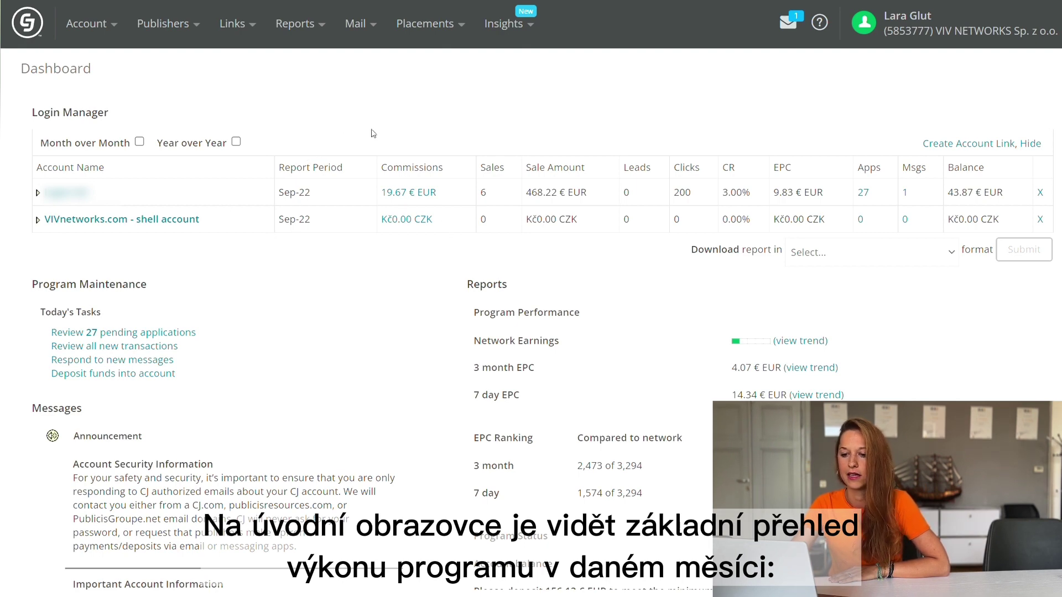
Add the month-over-month comparison to the Login Manager overview on the dashboard and look over the figures.
scroll(420, 117, "down", 3)
scroll(425, 115, "up", 2)
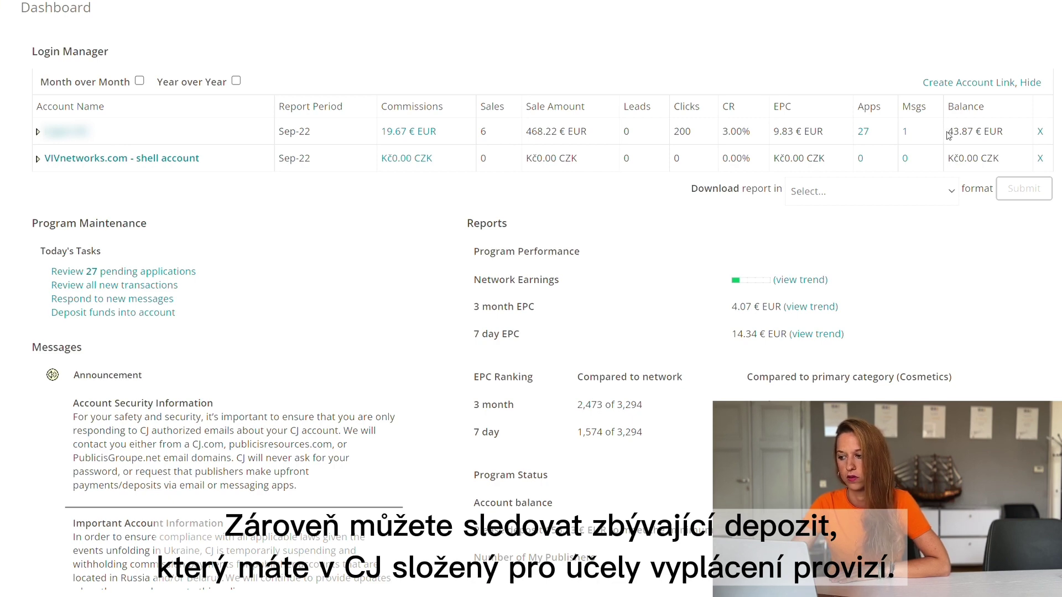
scroll(652, 136, "up", 2)
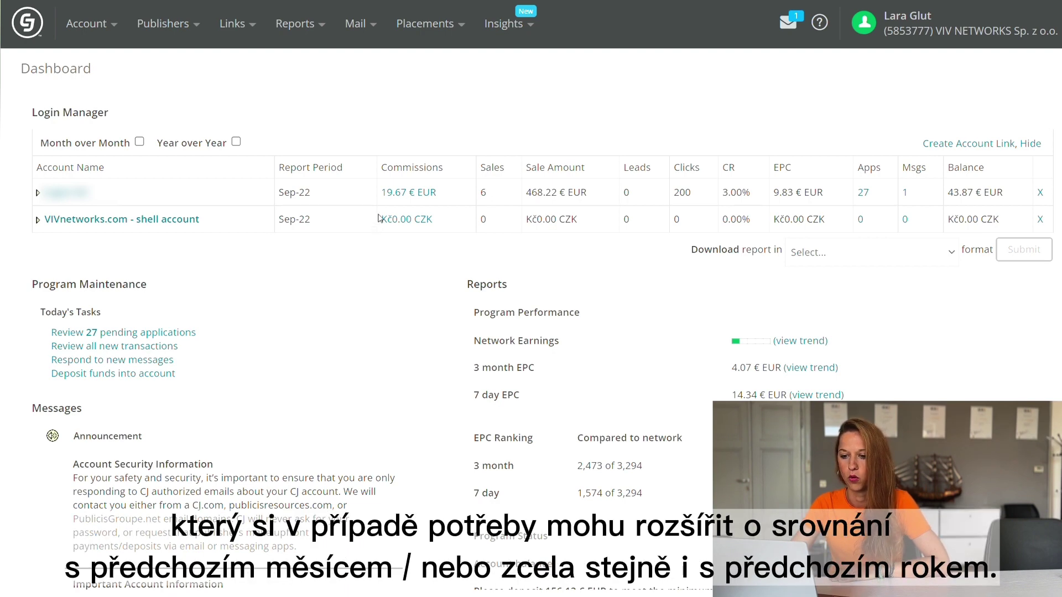
left_click(140, 142)
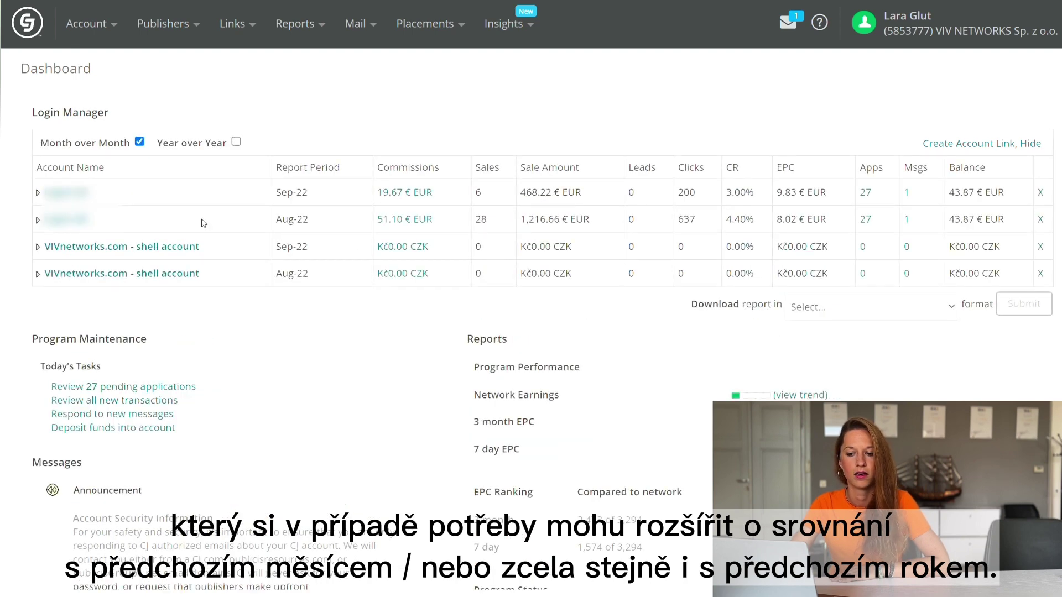
scroll(207, 235, "down", 2)
scroll(206, 243, "up", 1)
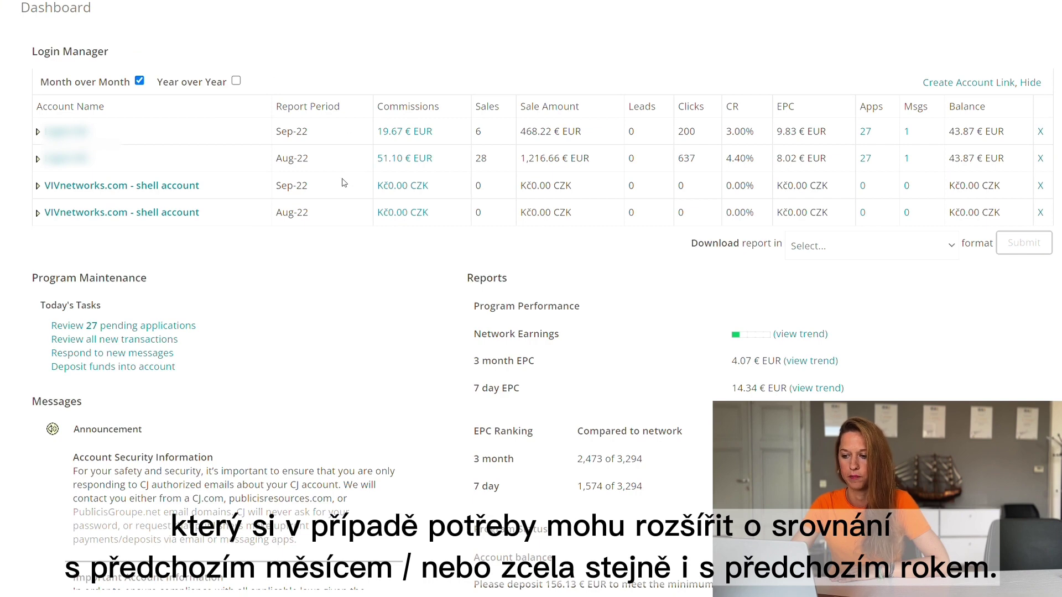
scroll(359, 207, "up", 1)
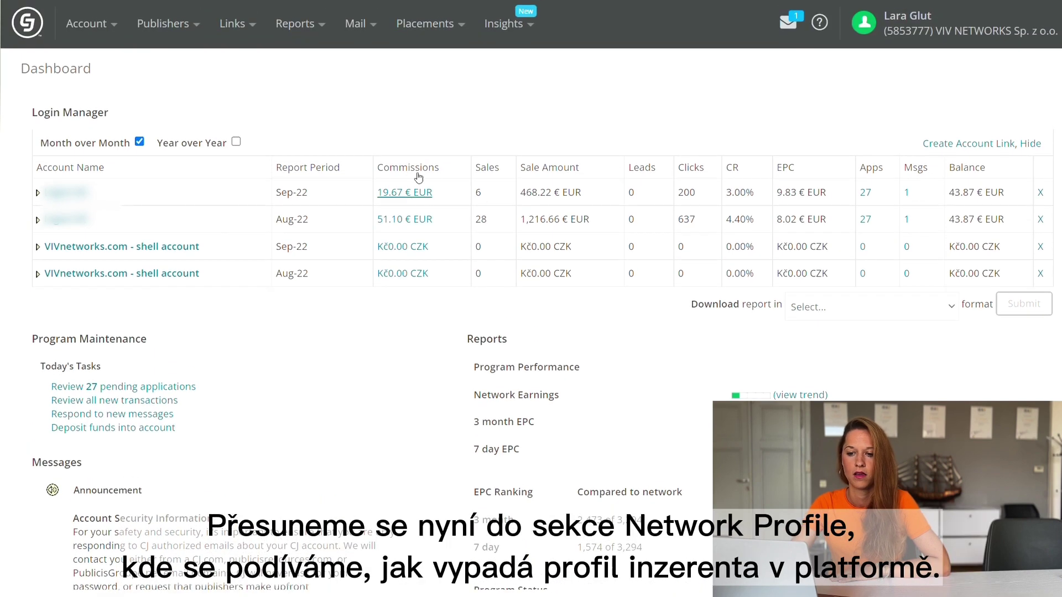
Open the advertiser's Network Profile and examine its program settings, program description, keywords and program categories.
left_click(80, 25)
left_click(147, 68)
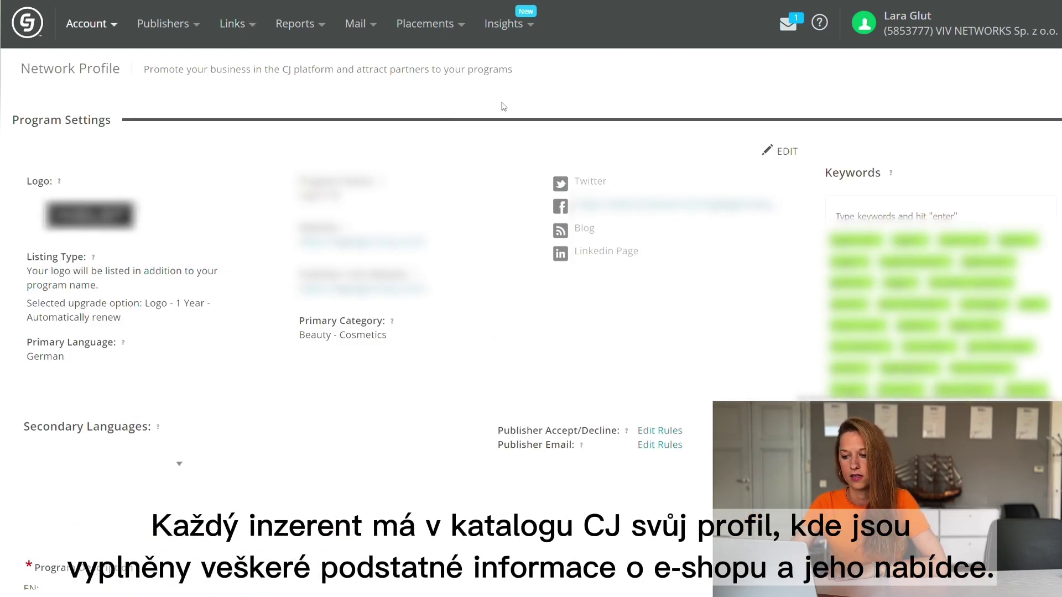
scroll(504, 101, "down", 1)
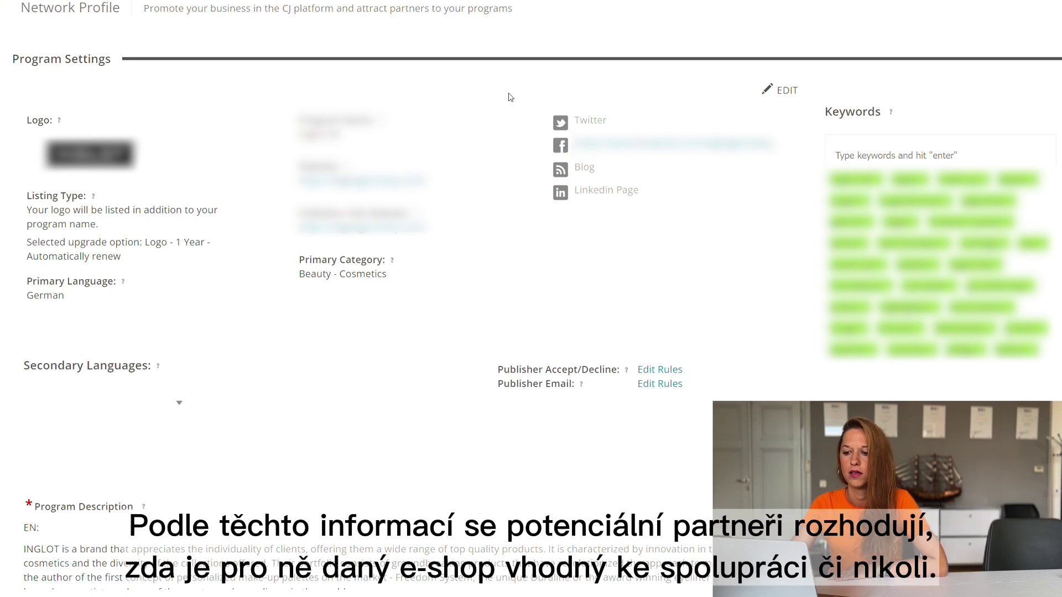
scroll(435, 81, "down", 3)
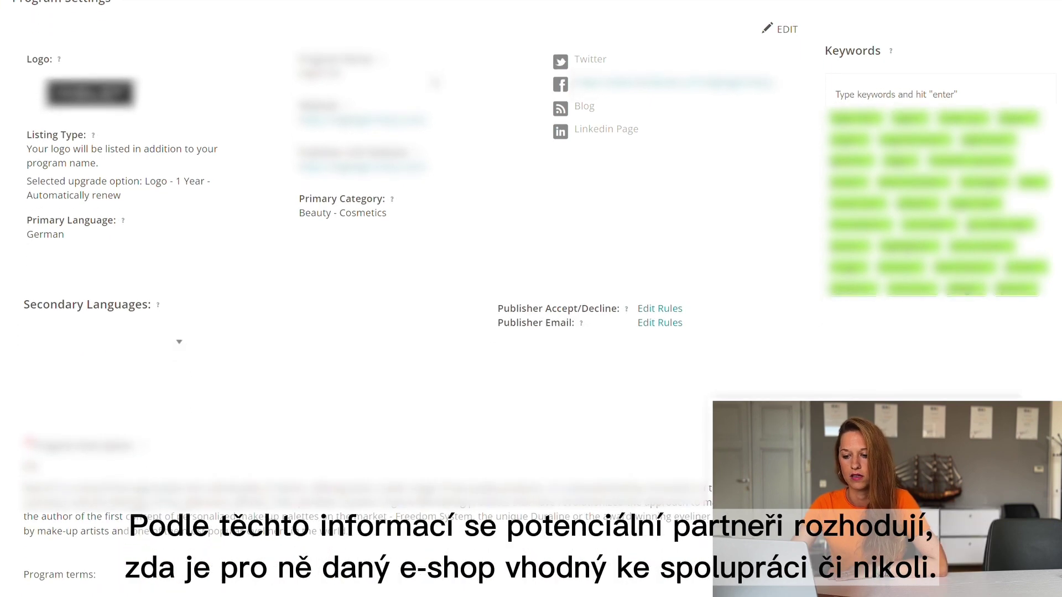
scroll(445, 113, "down", 3)
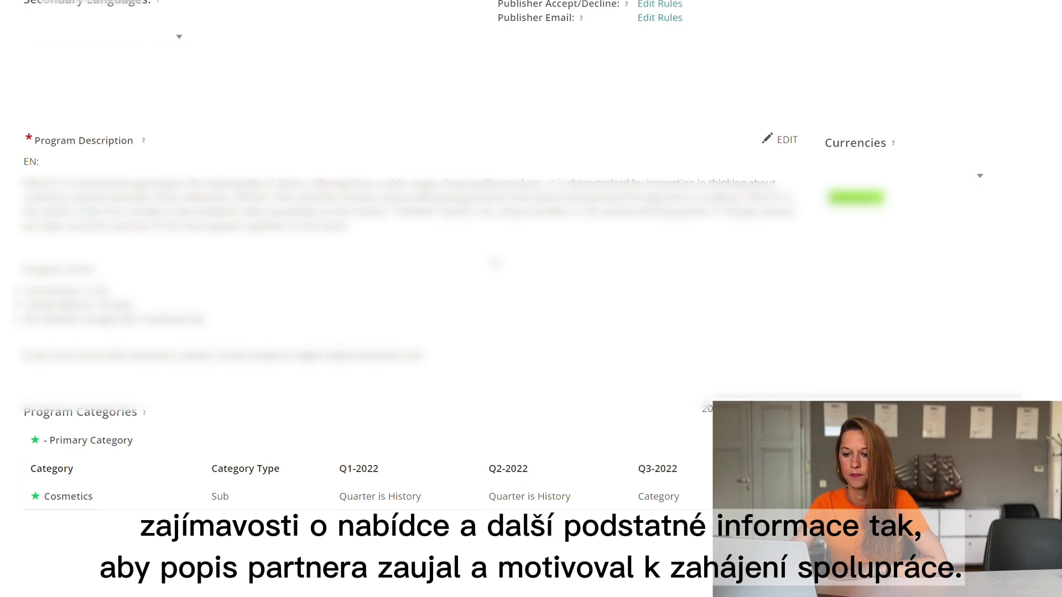
scroll(520, 260, "up", 4)
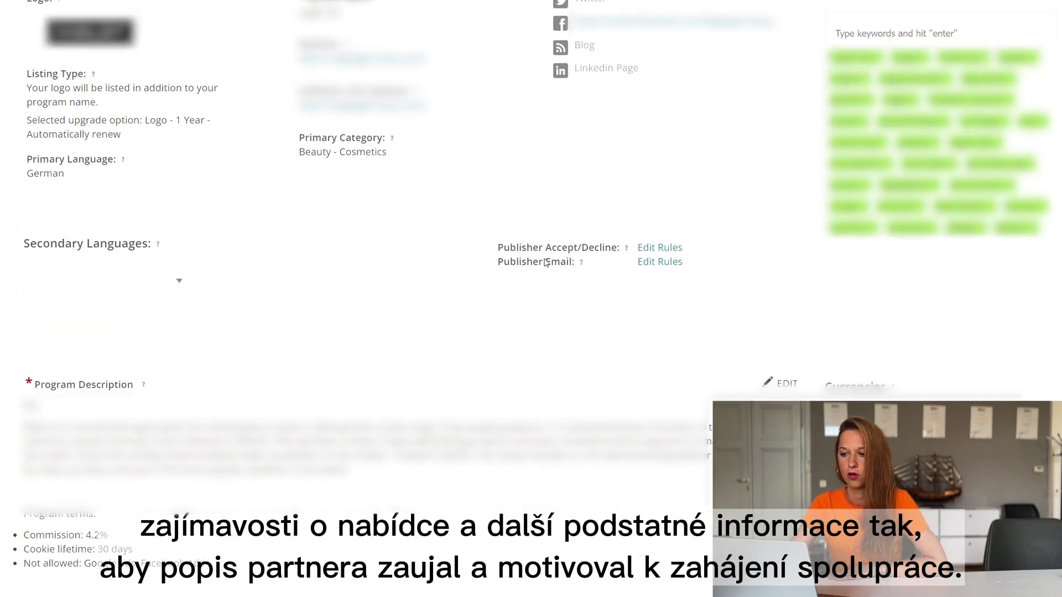
scroll(546, 261, "up", 1)
scroll(545, 261, "up", 1)
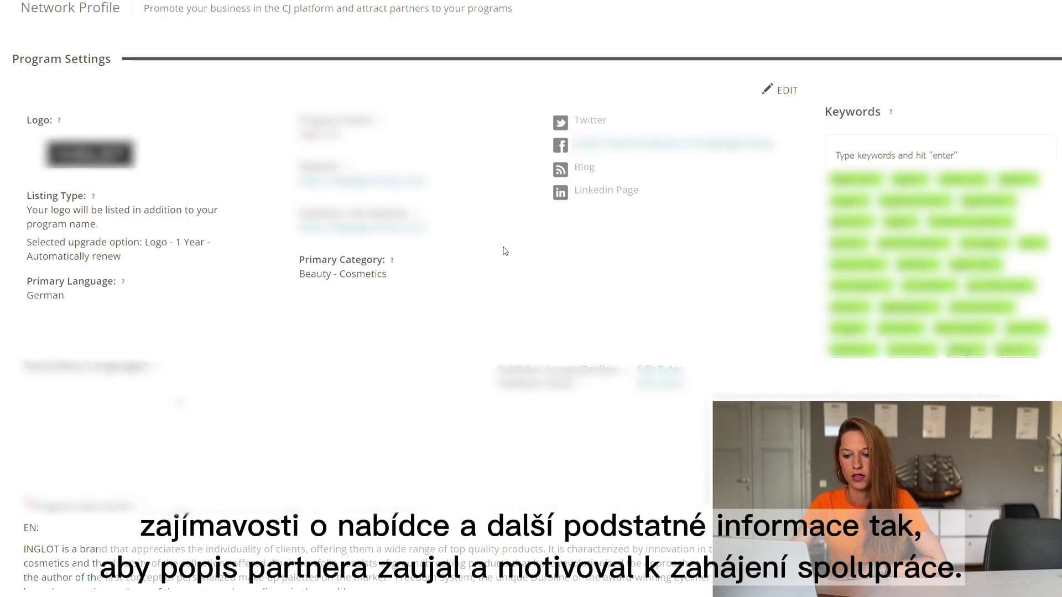
scroll(423, 245, "down", 5)
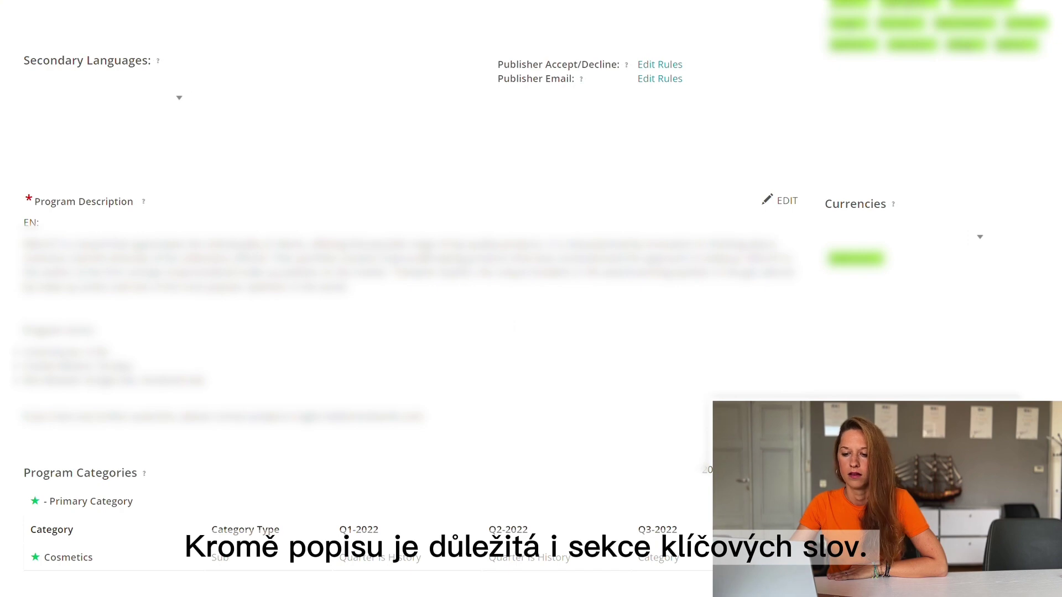
scroll(359, 260, "down", 5)
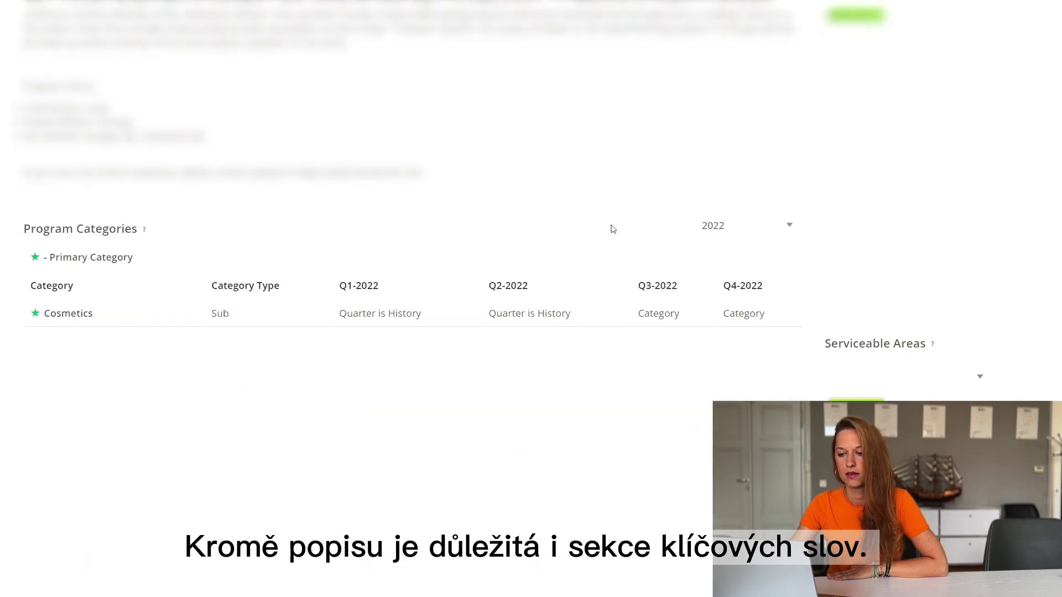
scroll(608, 228, "up", 4)
scroll(666, 237, "up", 6)
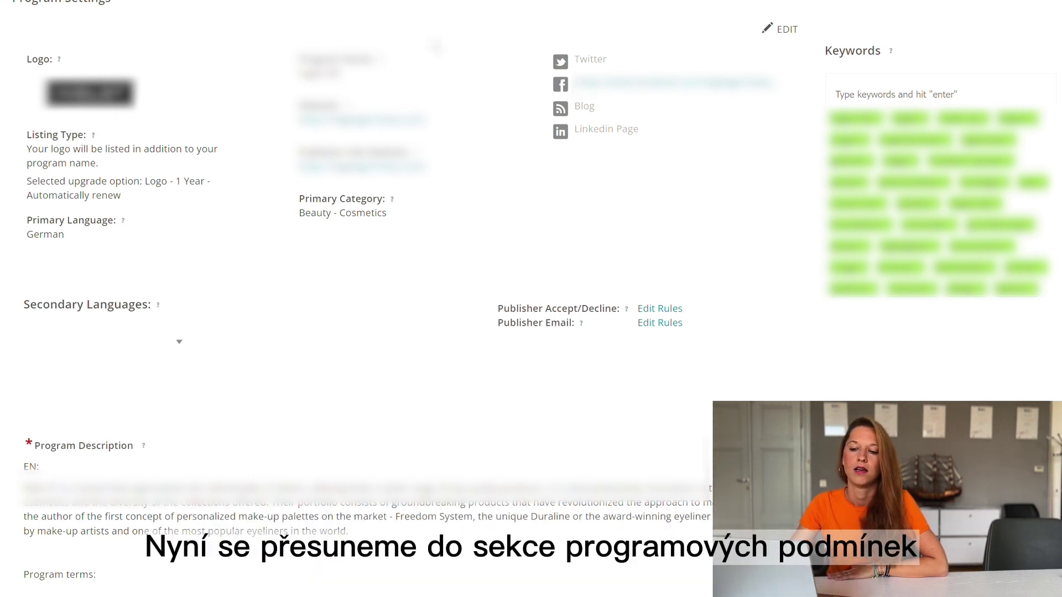
Open the account's Program Terms overview.
scroll(200, 47, "up", 2)
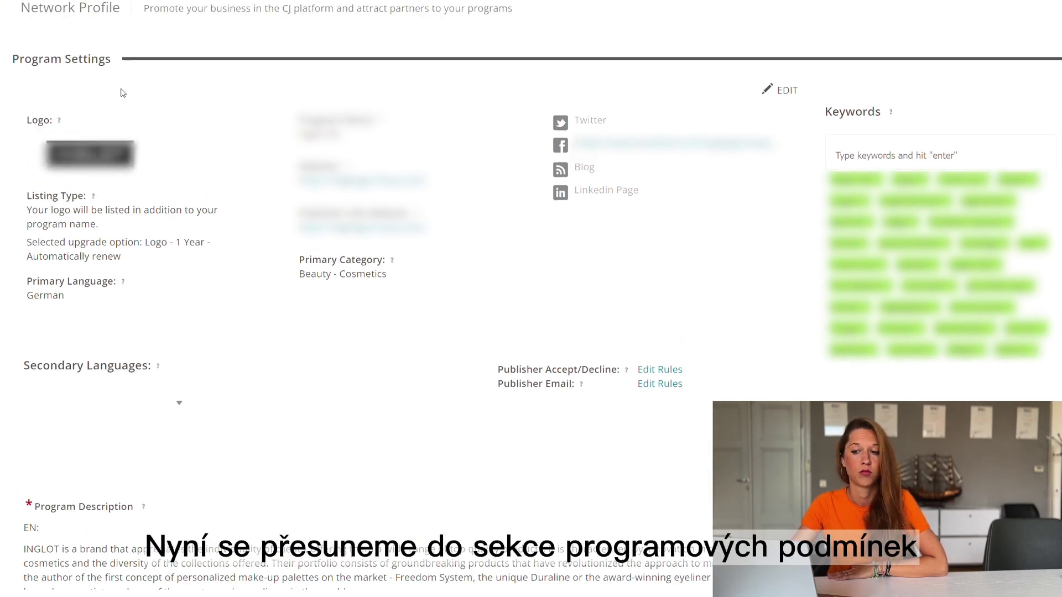
scroll(121, 94, "up", 2)
left_click(90, 25)
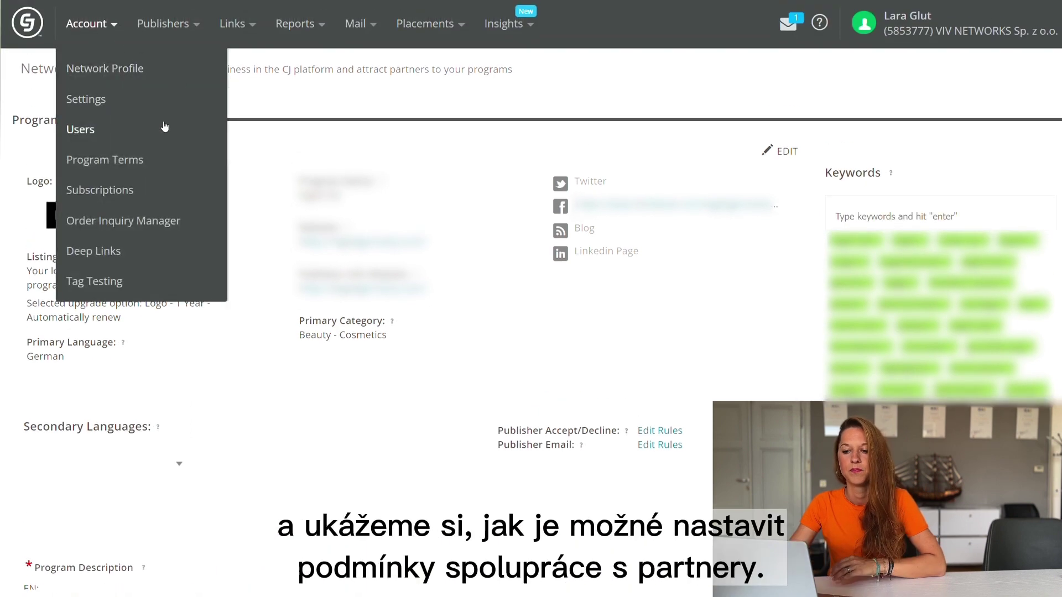
left_click(124, 161)
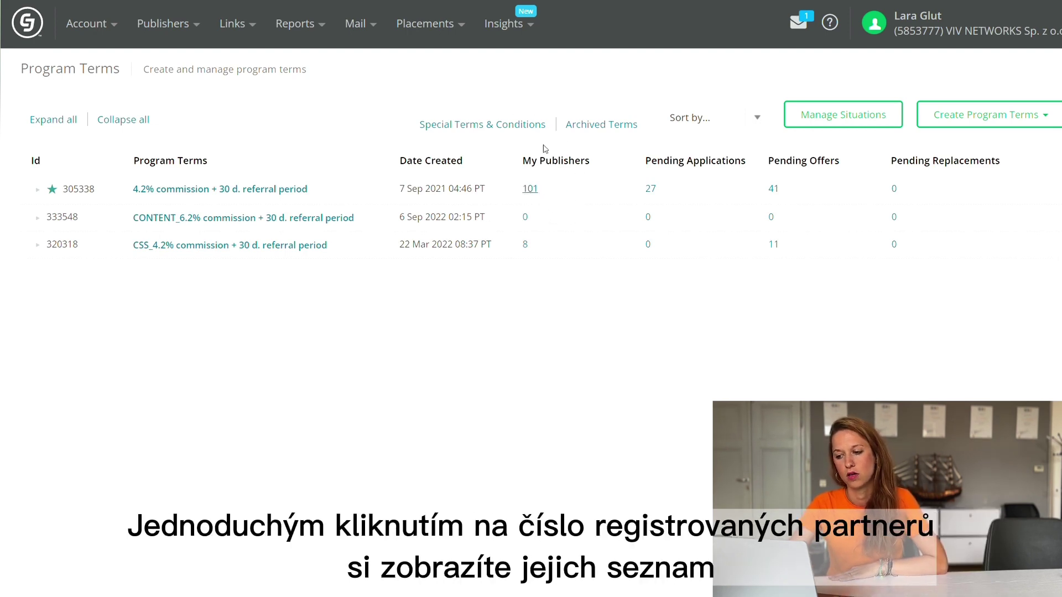
Open the list of publishers joined to the default "4.2% commission + 30 d. referral period" terms and look through it.
left_click(536, 192)
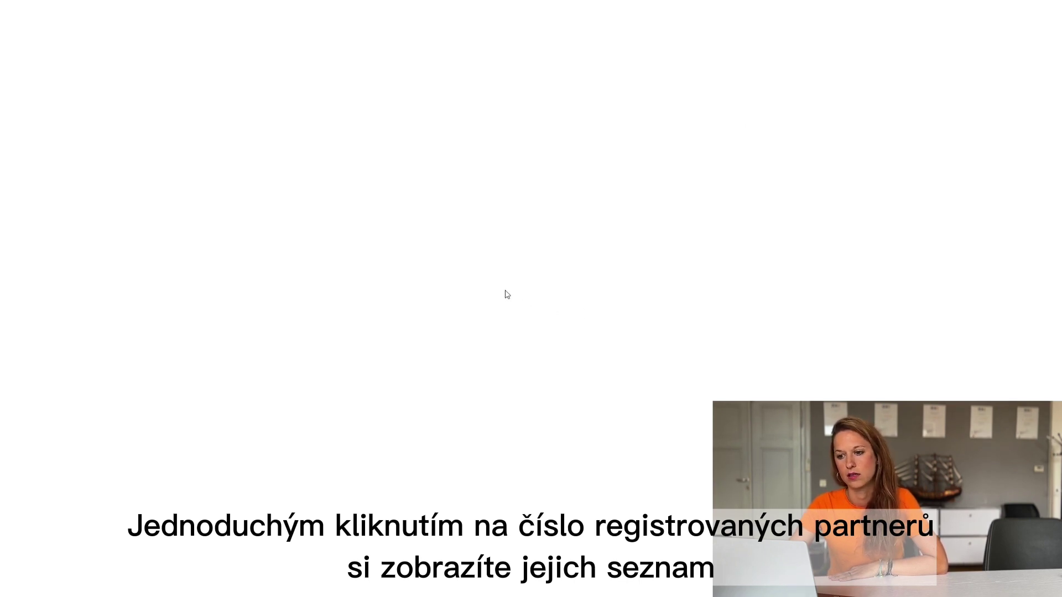
scroll(504, 240, "down", 3)
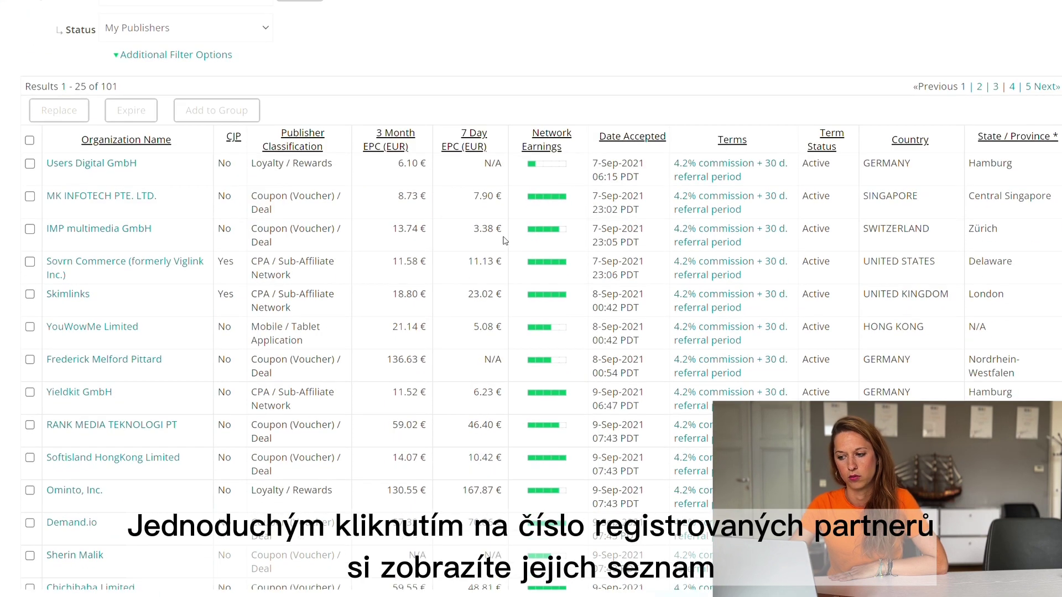
scroll(292, 118, "down", 3)
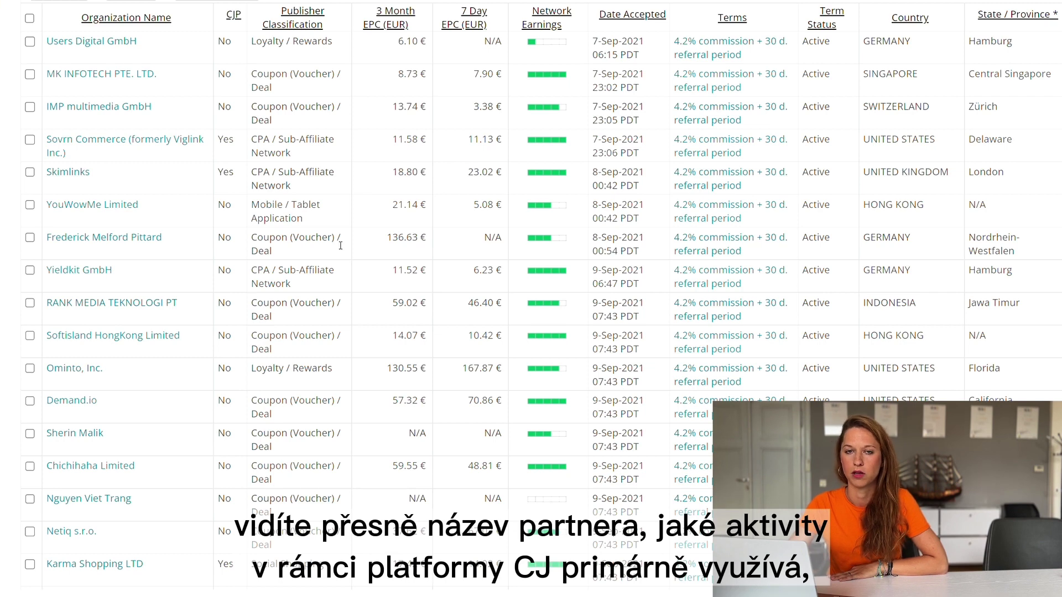
scroll(547, 257, "up", 2)
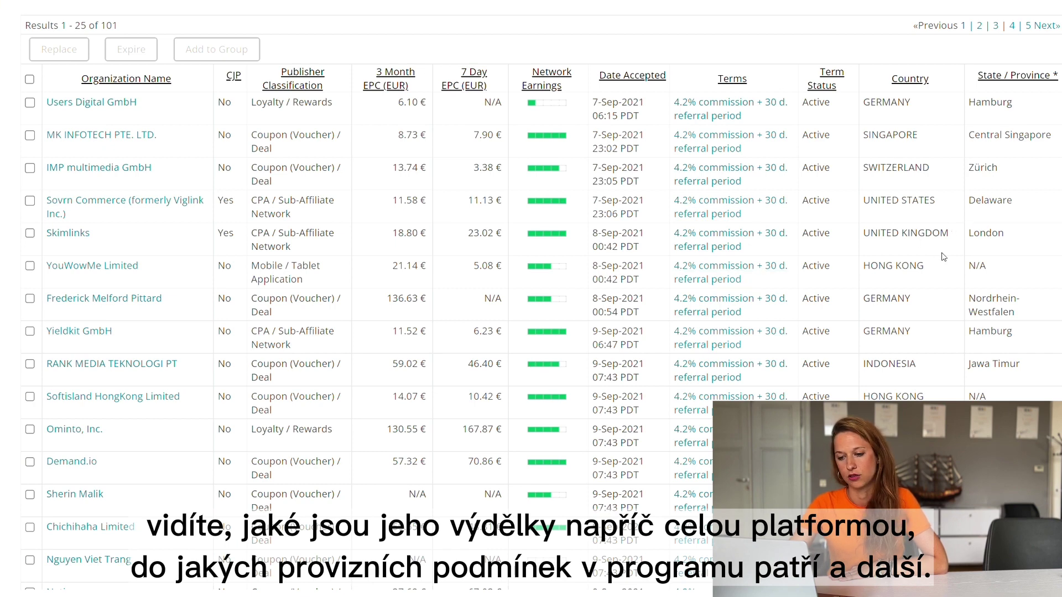
scroll(280, 254, "down", 3)
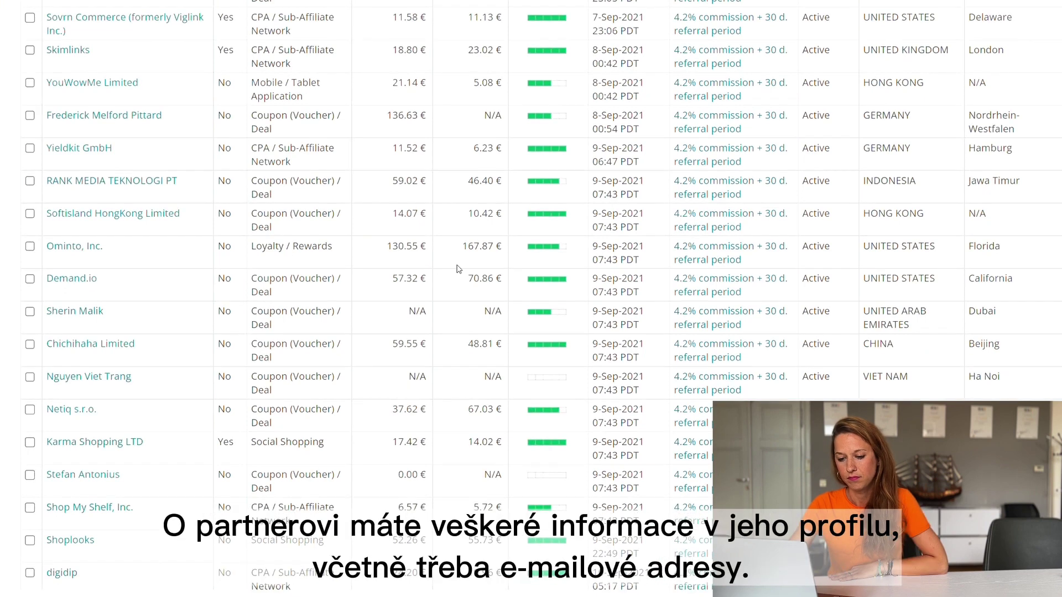
scroll(459, 267, "down", 2)
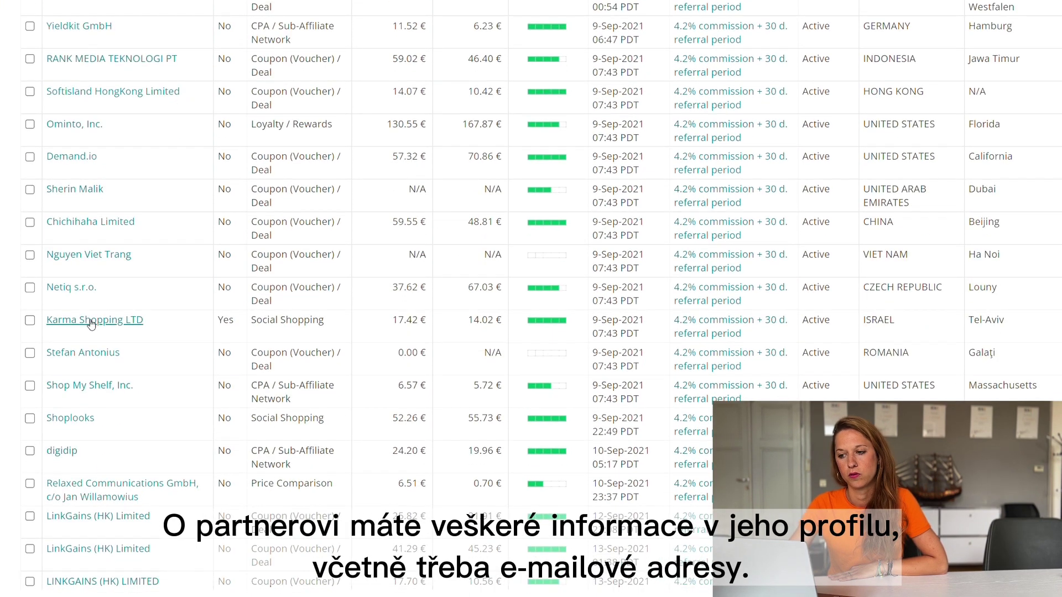
Open the details of the publisher Karma Shopping LTD and review its promotional properties and profile description.
left_click(92, 322)
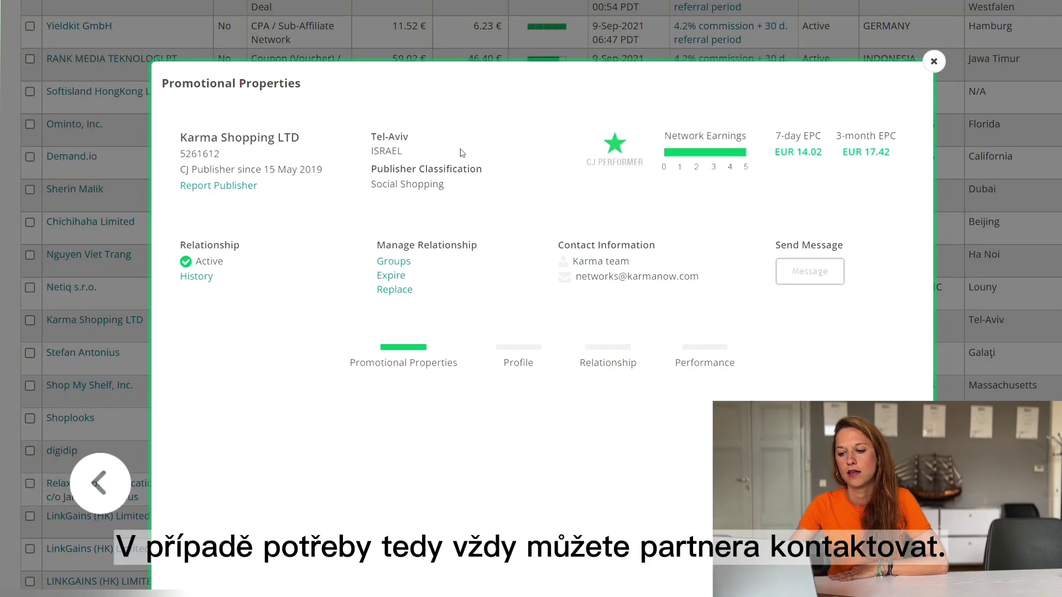
scroll(325, 207, "down", 3)
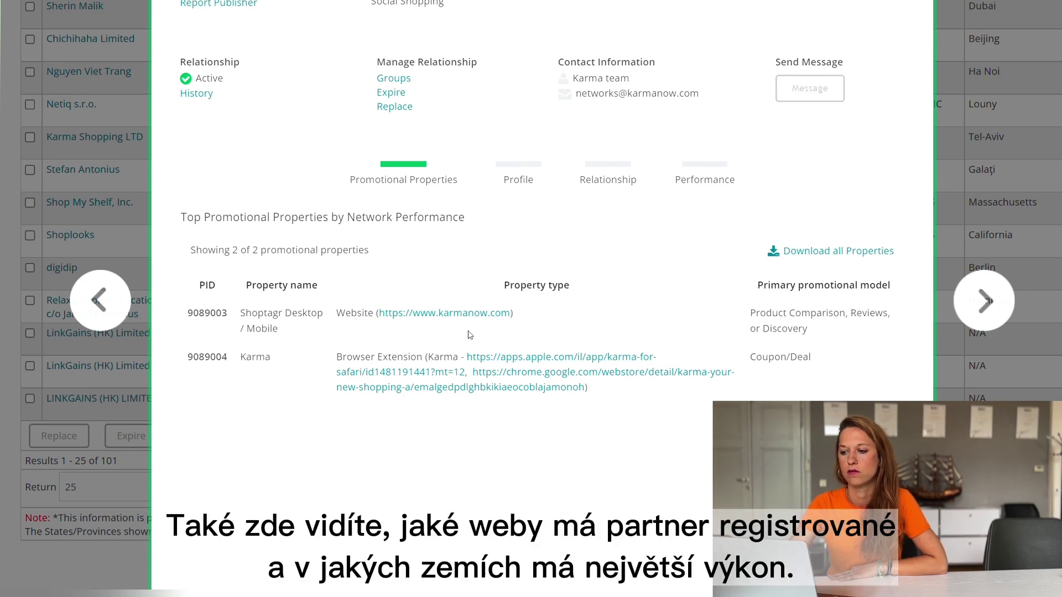
left_click(519, 177)
scroll(415, 180, "down", 1)
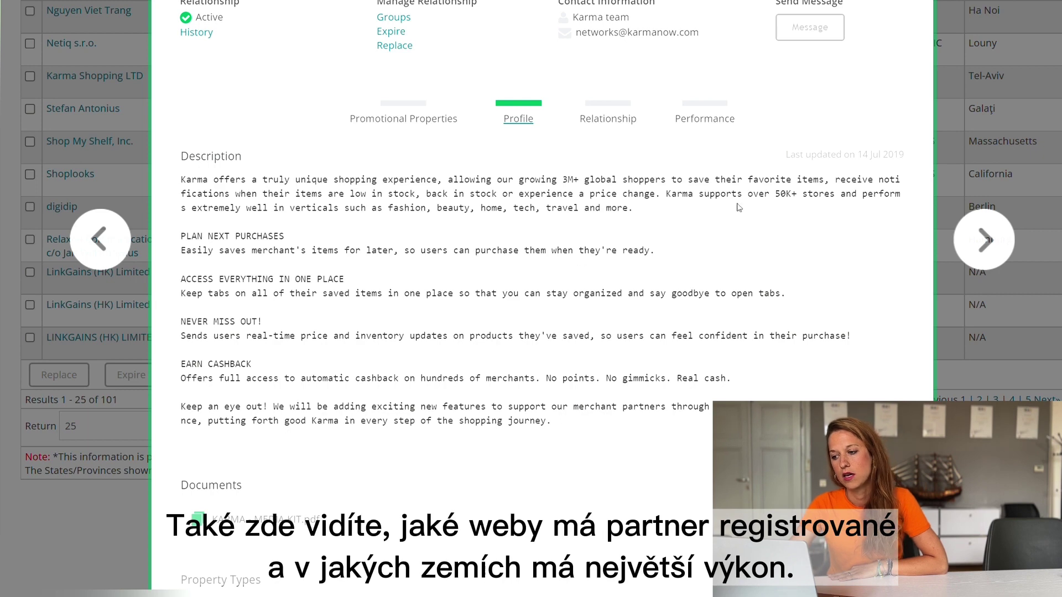
Review Karma Shopping LTD's program performance and top conversion countries, and close the publisher's details.
left_click(711, 120)
scroll(608, 210, "down", 2)
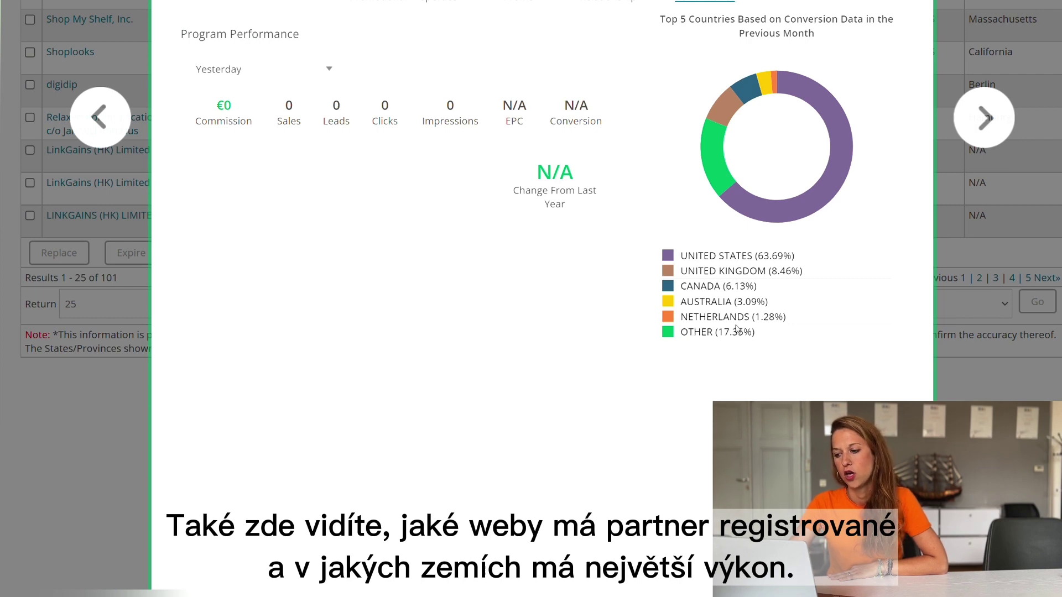
scroll(804, 285, "up", 4)
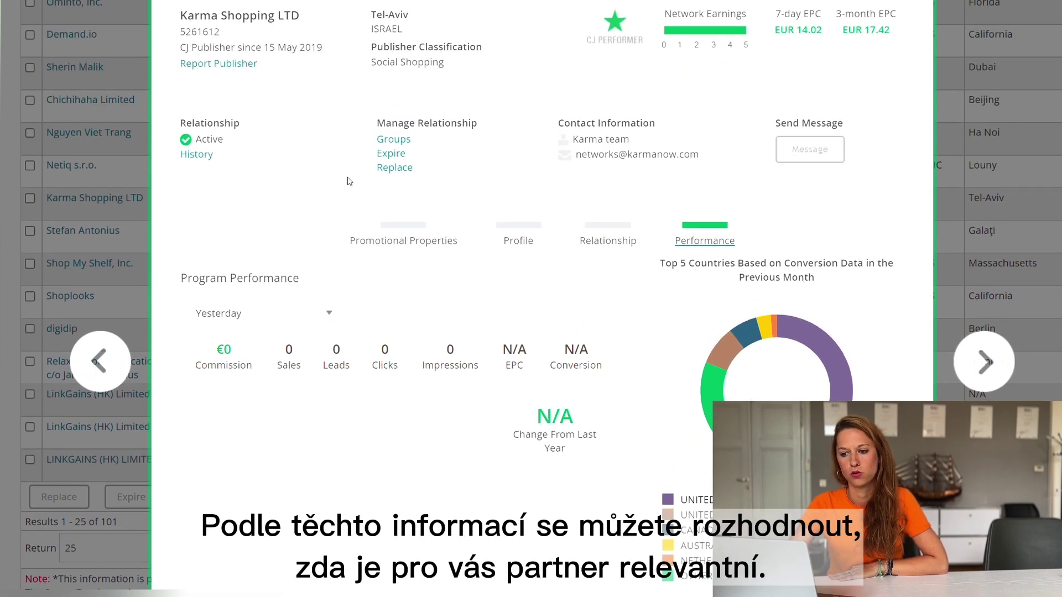
scroll(805, 284, "up", 2)
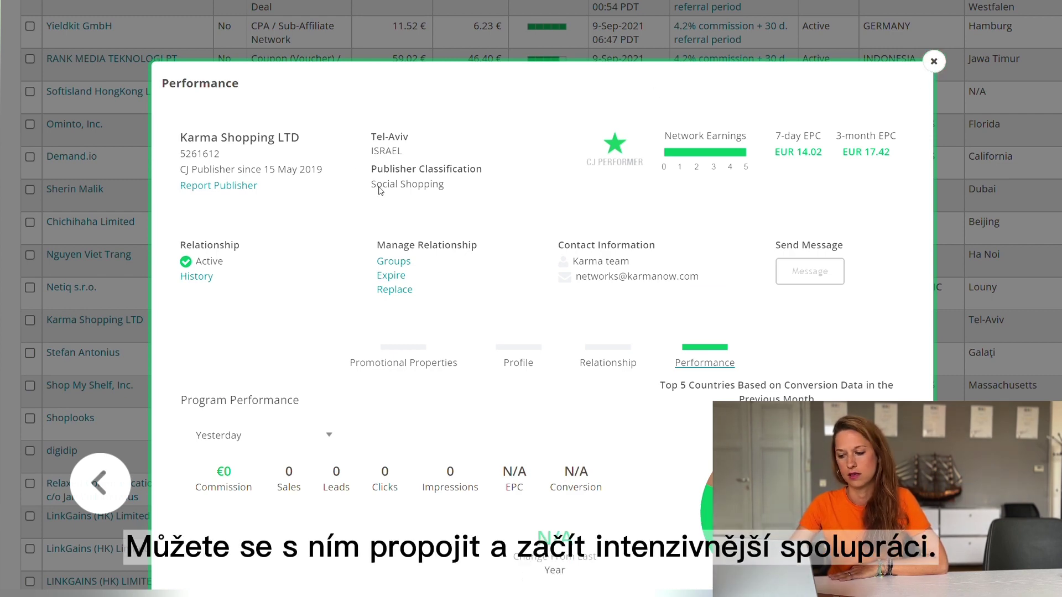
left_click(931, 63)
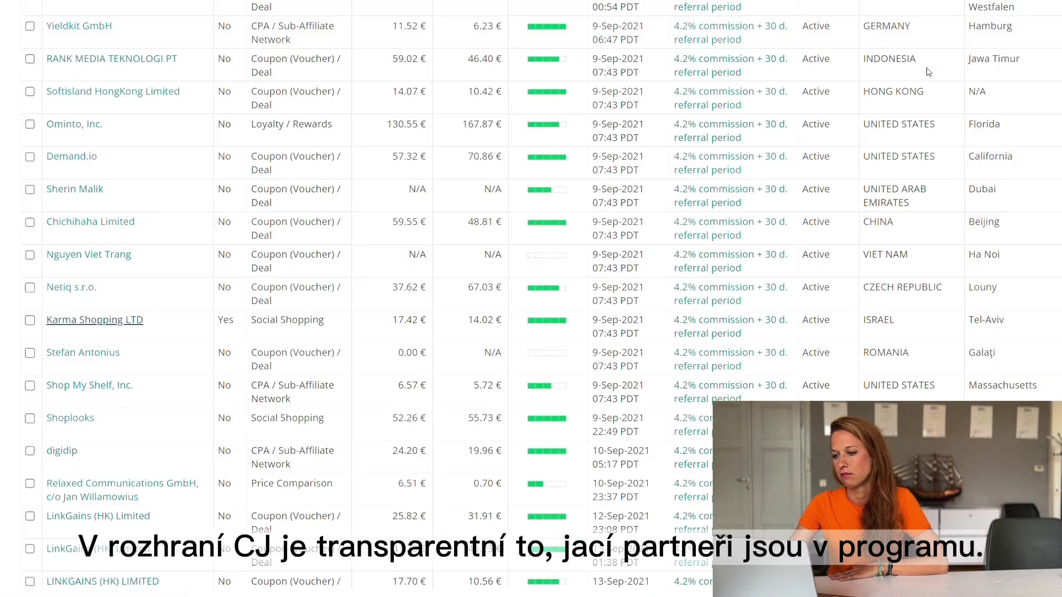
Look over the start of the publisher list and open the Recruit Partners tool.
scroll(387, 133, "up", 6)
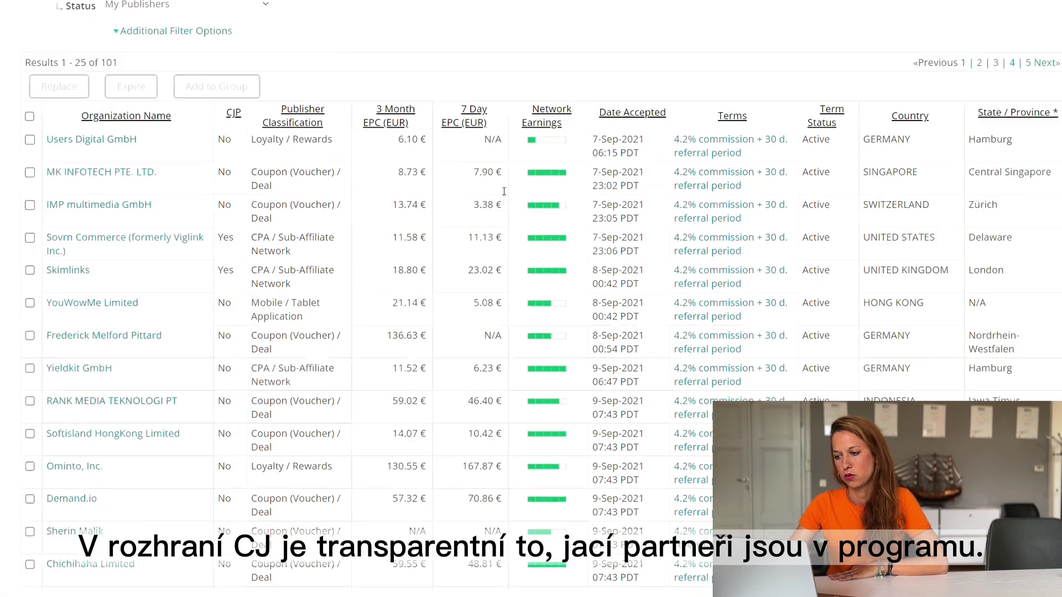
scroll(504, 191, "up", 1)
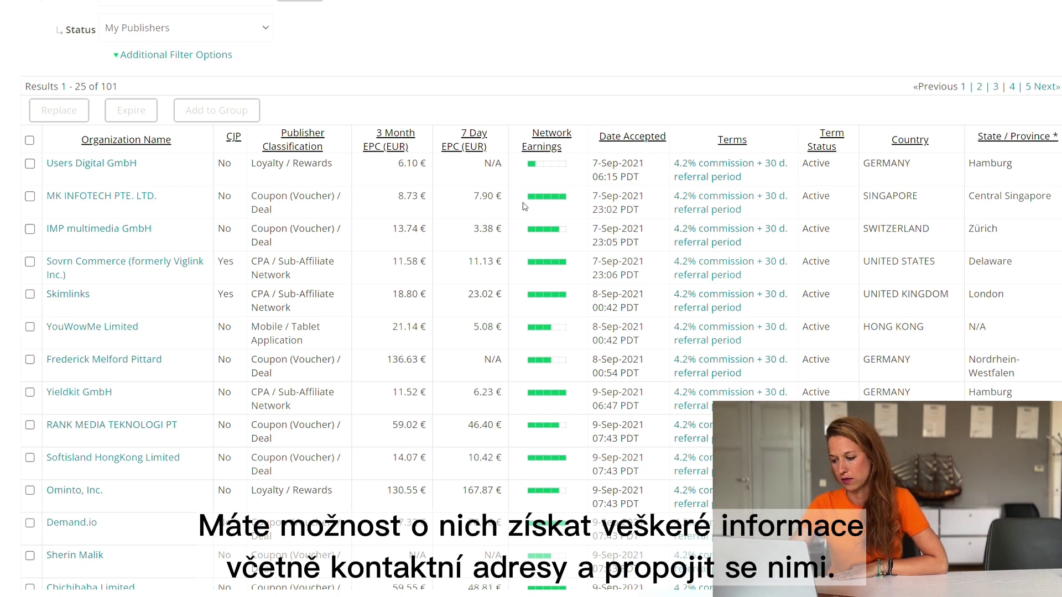
scroll(443, 182, "down", 1)
scroll(378, 119, "up", 4)
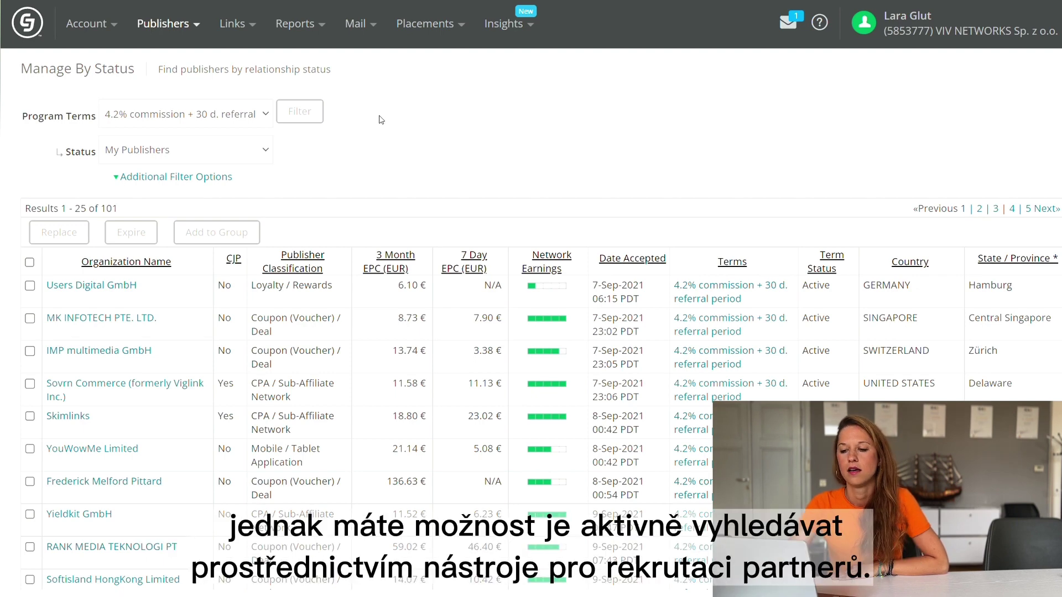
left_click(161, 31)
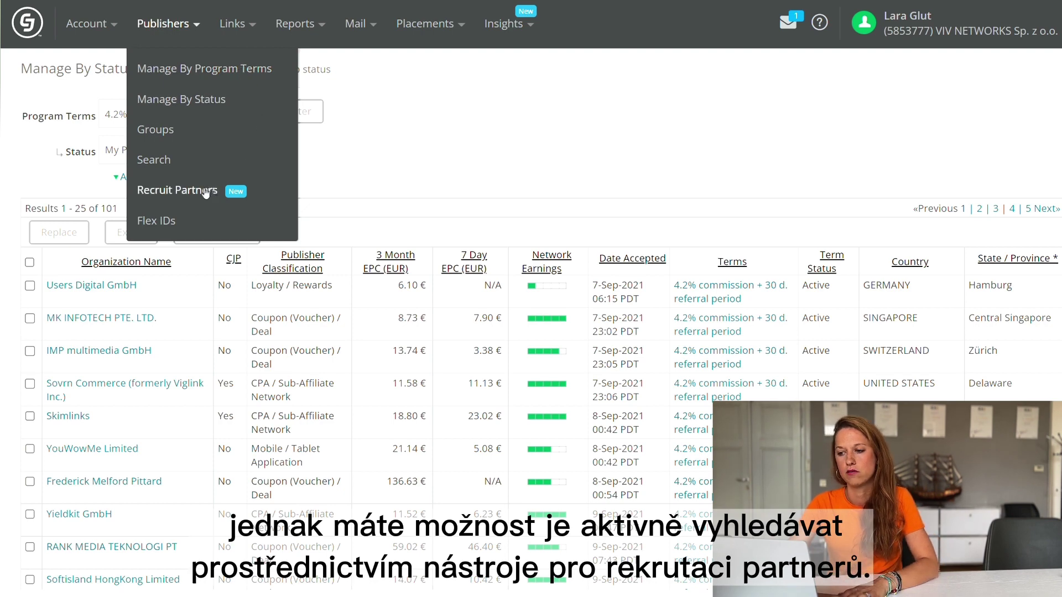
left_click(219, 190)
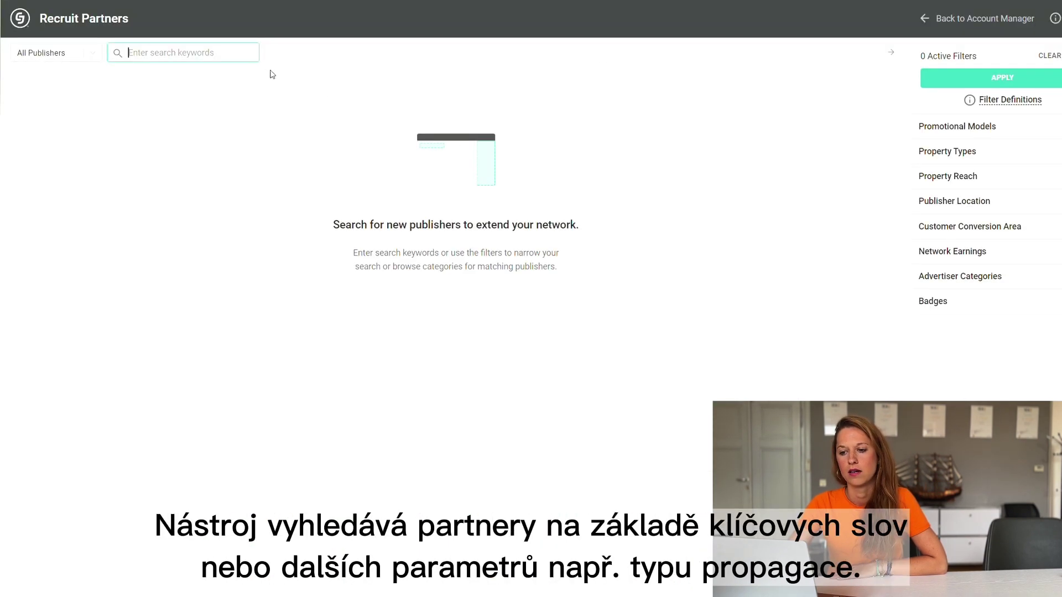
Search all publishers for "fashion" and limit the results to the Content, Blog, or Media promotional model.
type("fas")
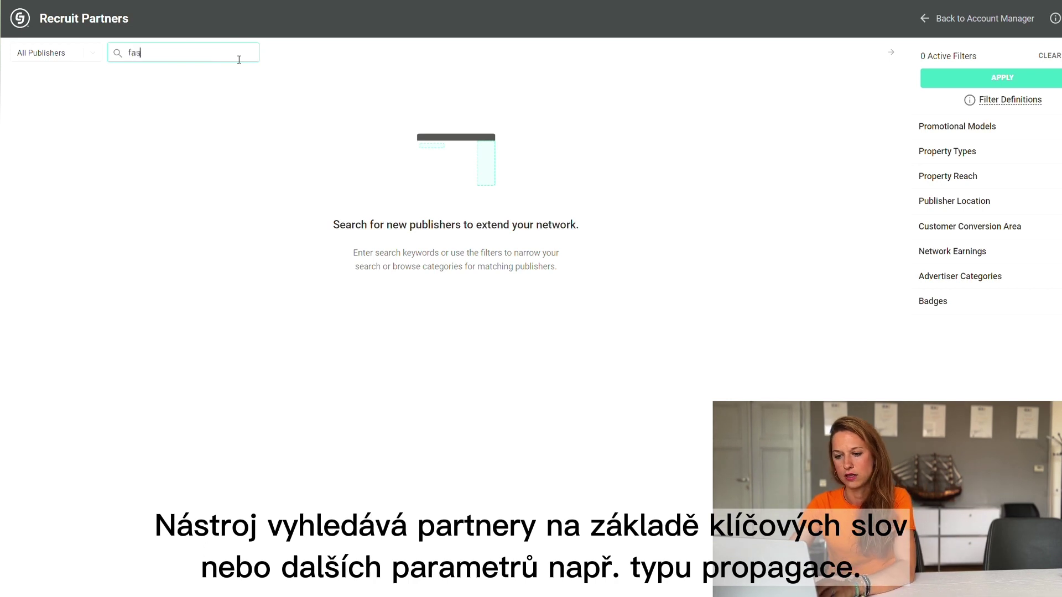
type("hion")
key("Return")
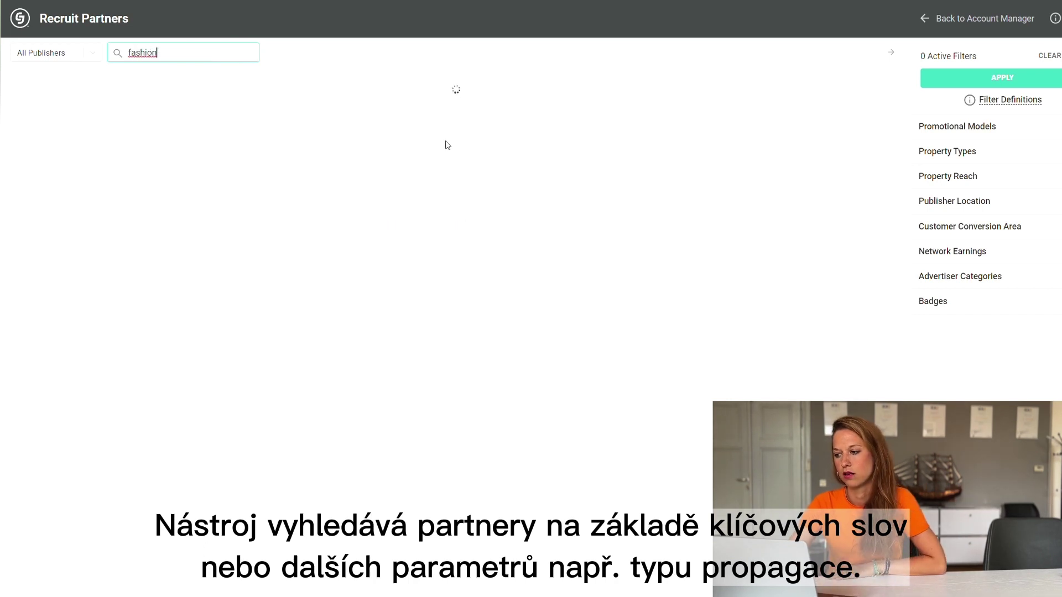
left_click(971, 128)
left_click(912, 184)
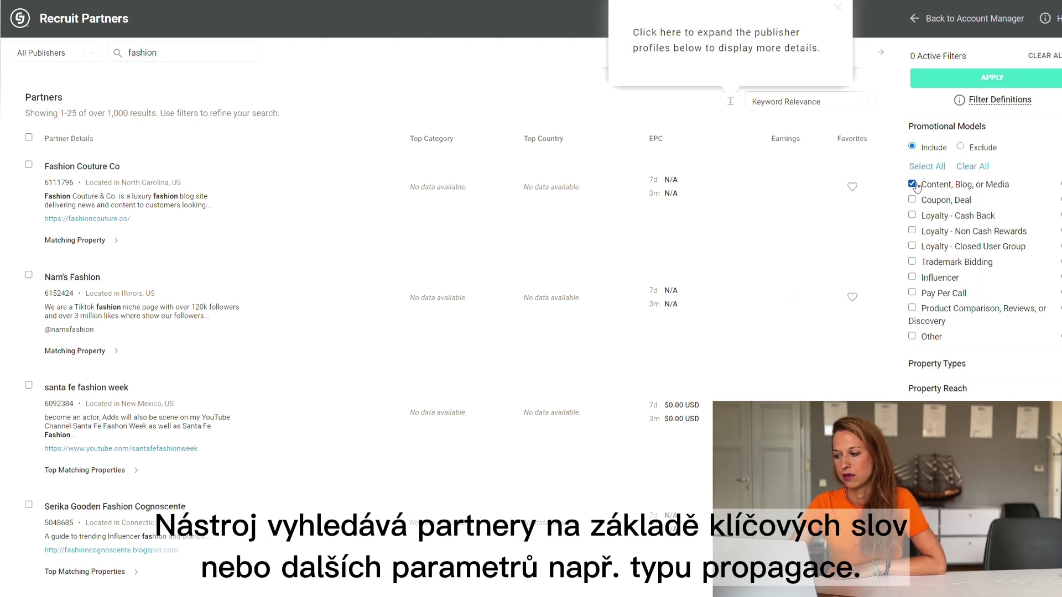
left_click(971, 81)
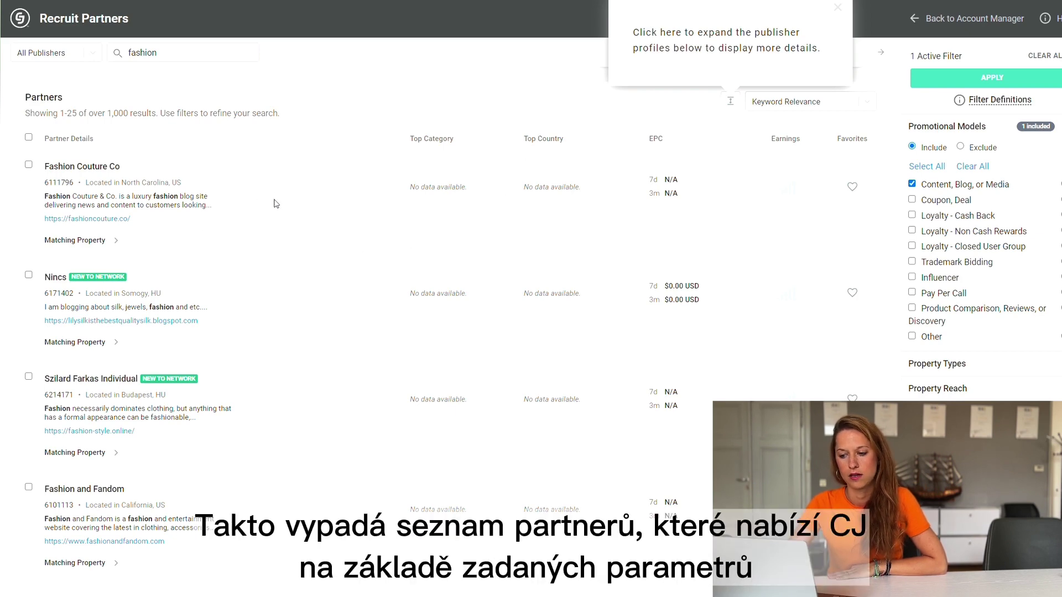
Look through the matching partners, open the profile of the publisher Nincs and review its overview.
scroll(271, 202, "down", 2)
scroll(266, 180, "down", 3)
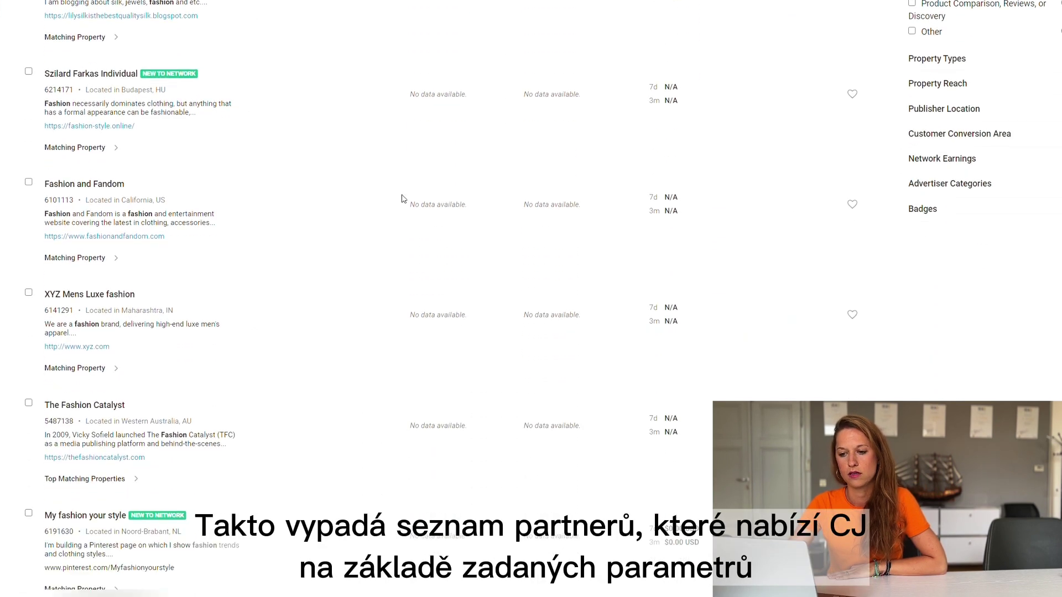
scroll(409, 199, "up", 2)
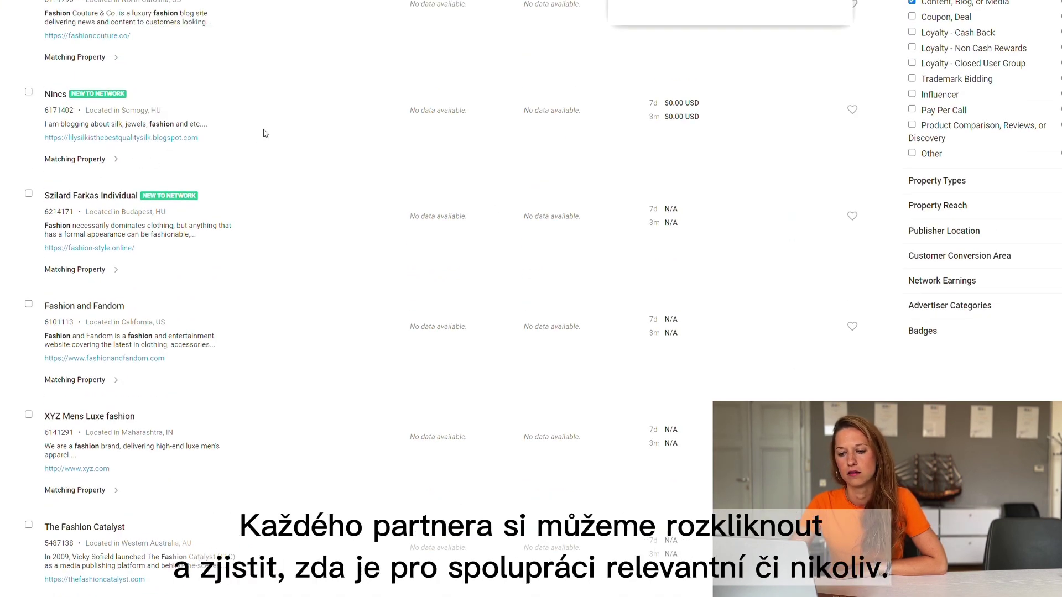
left_click(53, 95)
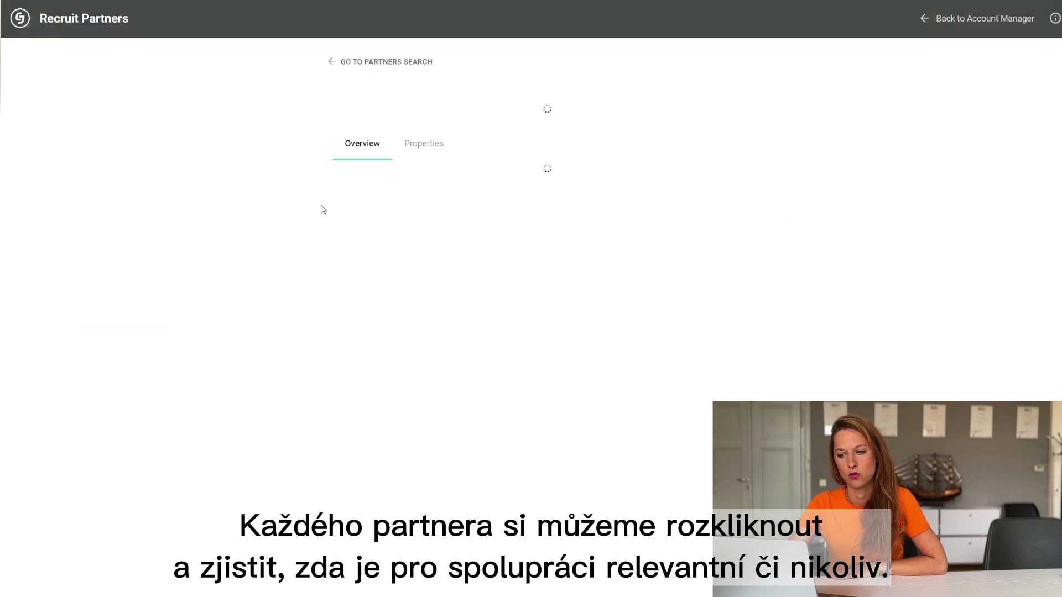
scroll(431, 227, "down", 3)
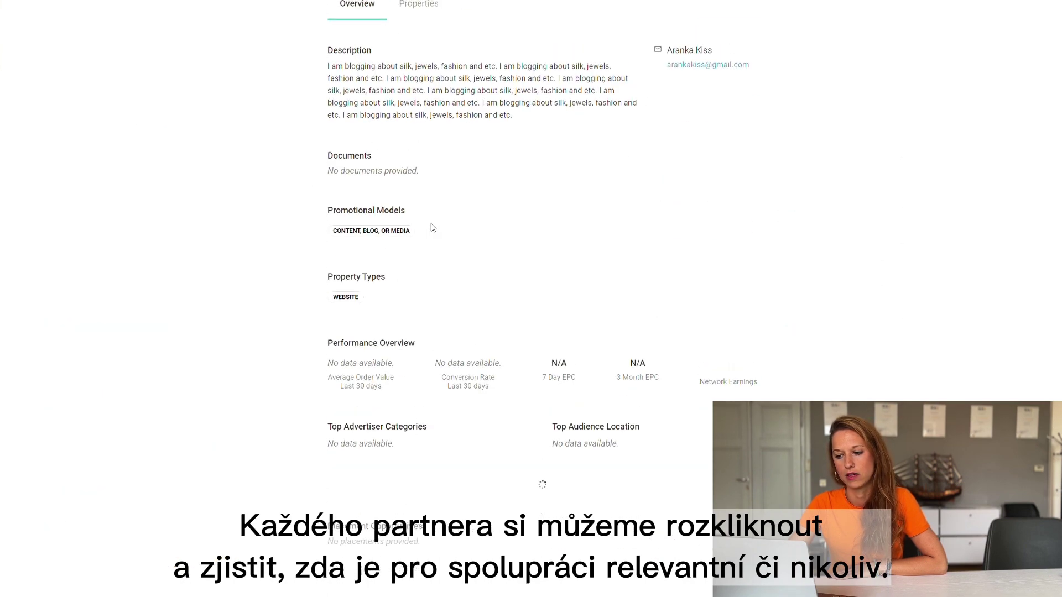
scroll(432, 228, "up", 1)
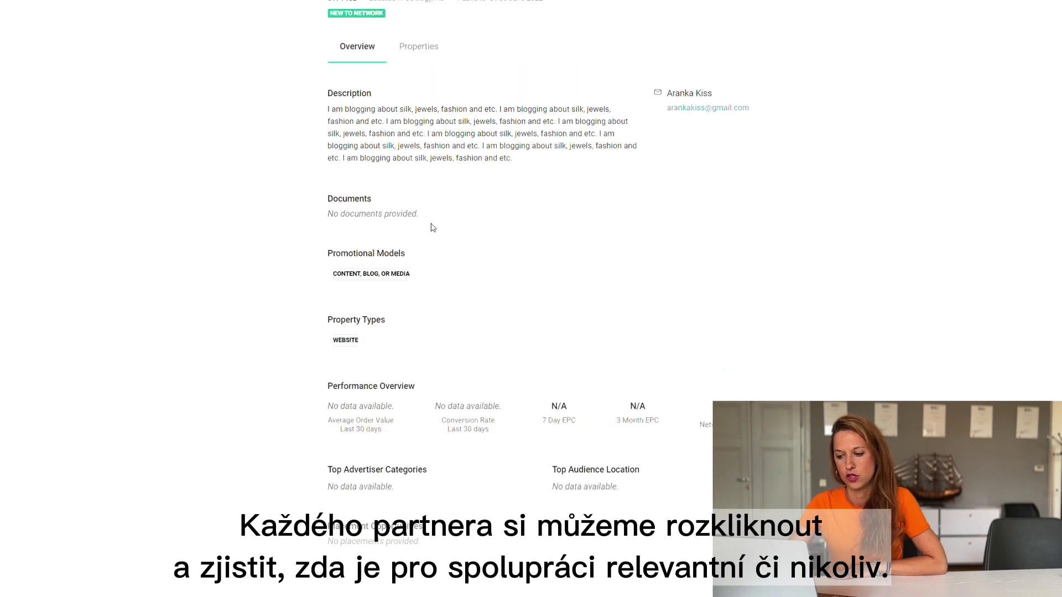
scroll(494, 225, "up", 3)
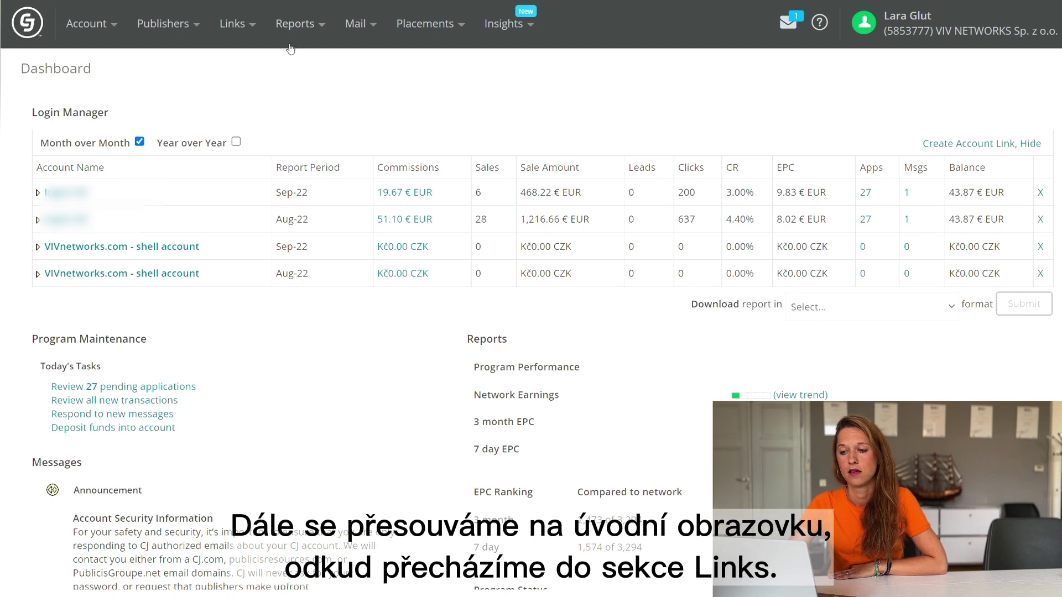
Open the page for managing links and look through the list of active banners and text links.
left_click(232, 23)
left_click(244, 69)
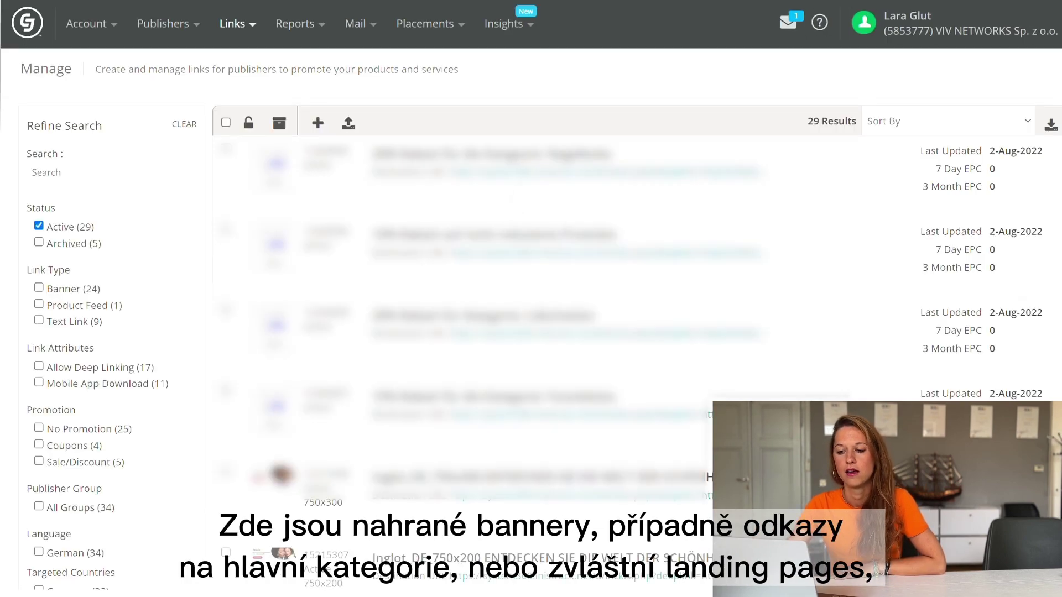
scroll(497, 310, "down", 3)
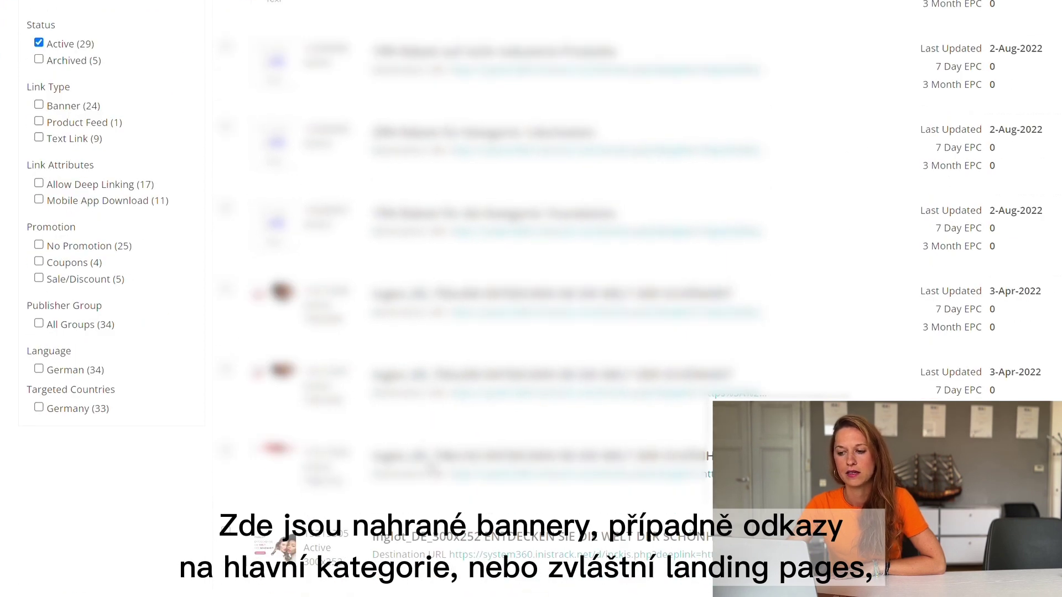
scroll(553, 309, "up", 3)
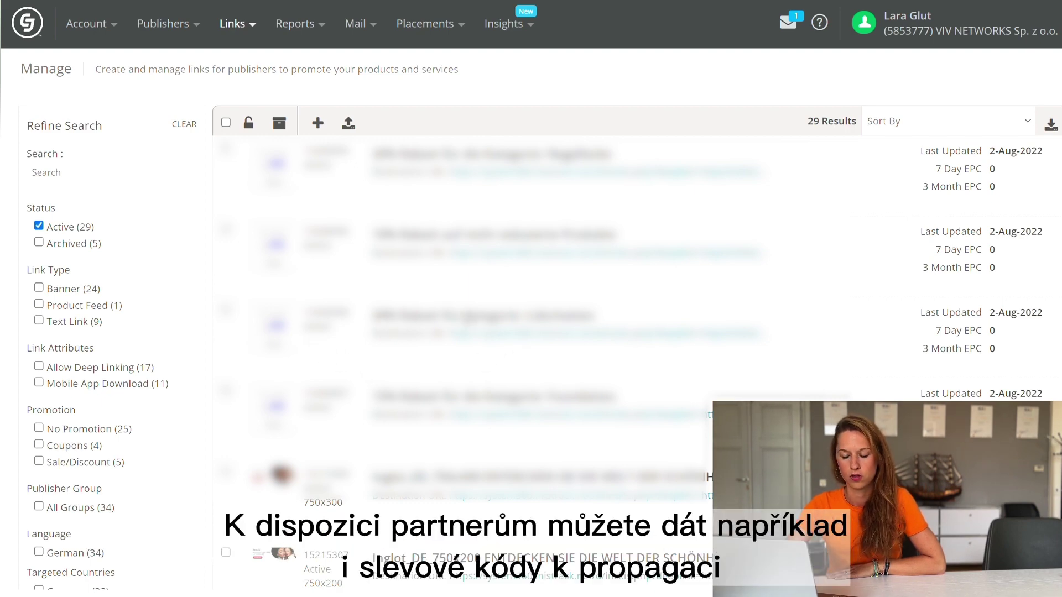
Expand the "20% Rabatt für die Kategorie: Nagellacke" link, highlight its coupon code and collapse the details.
scroll(155, 297, "down", 2)
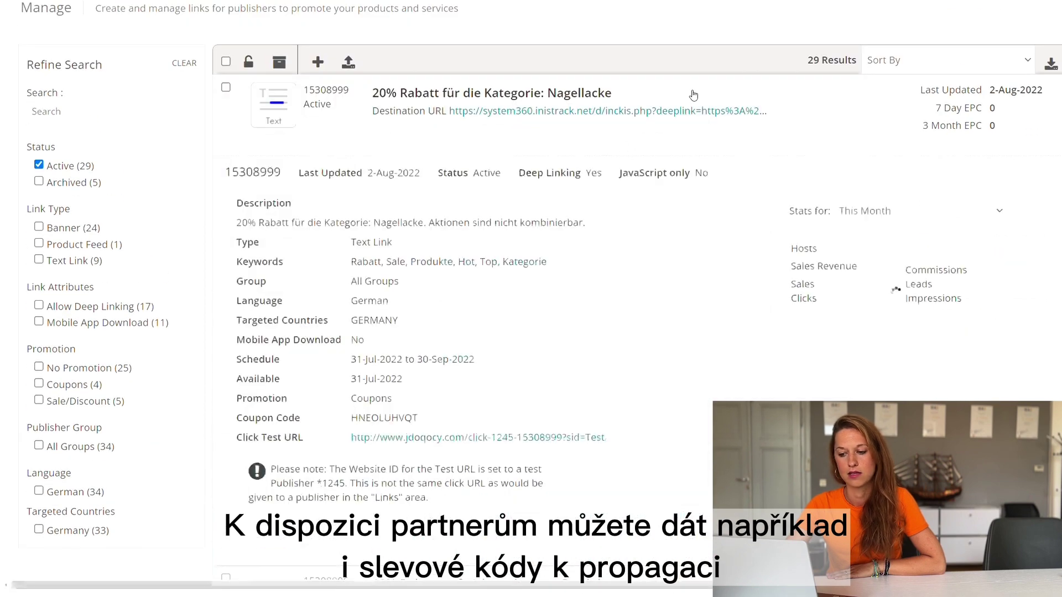
scroll(420, 251, "down", 3)
left_click_drag(276, 296, 577, 292)
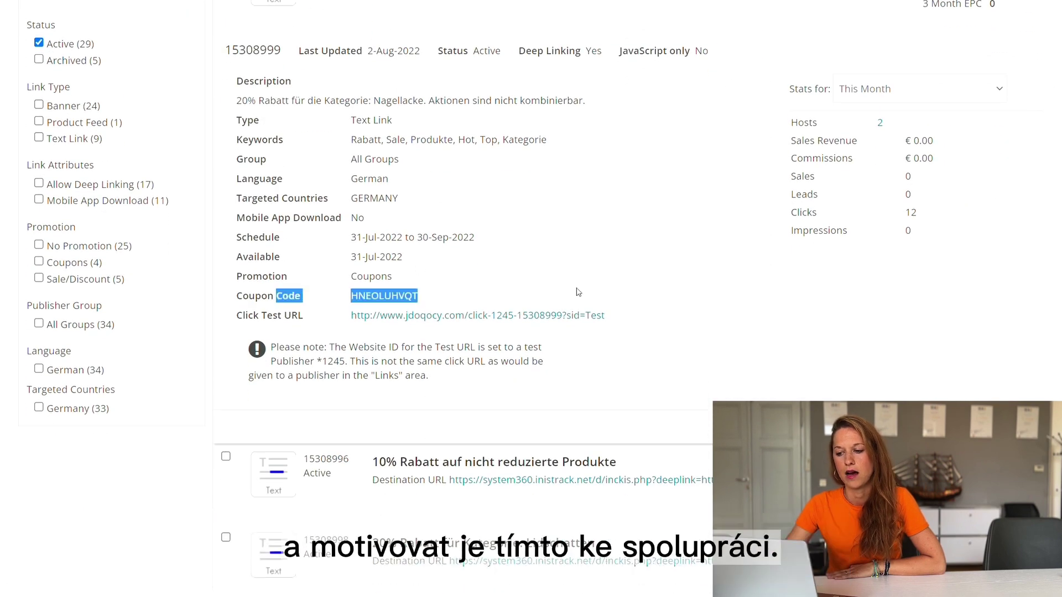
scroll(575, 285, "up", 3)
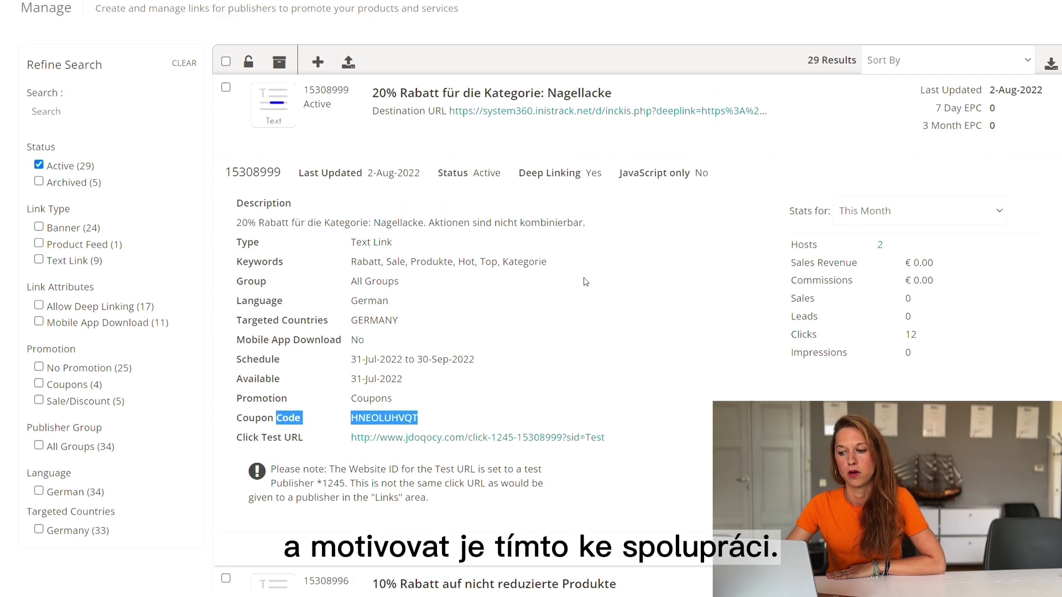
left_click(797, 99)
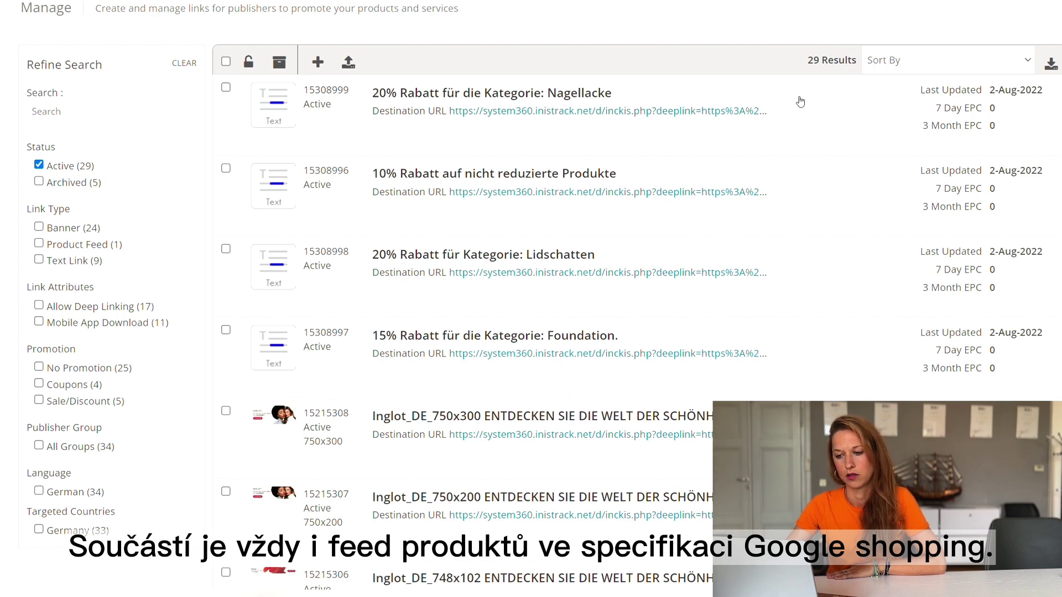
Expand the Inglot_DE_750x300 banner link and open it for editing.
scroll(746, 185, "down", 4)
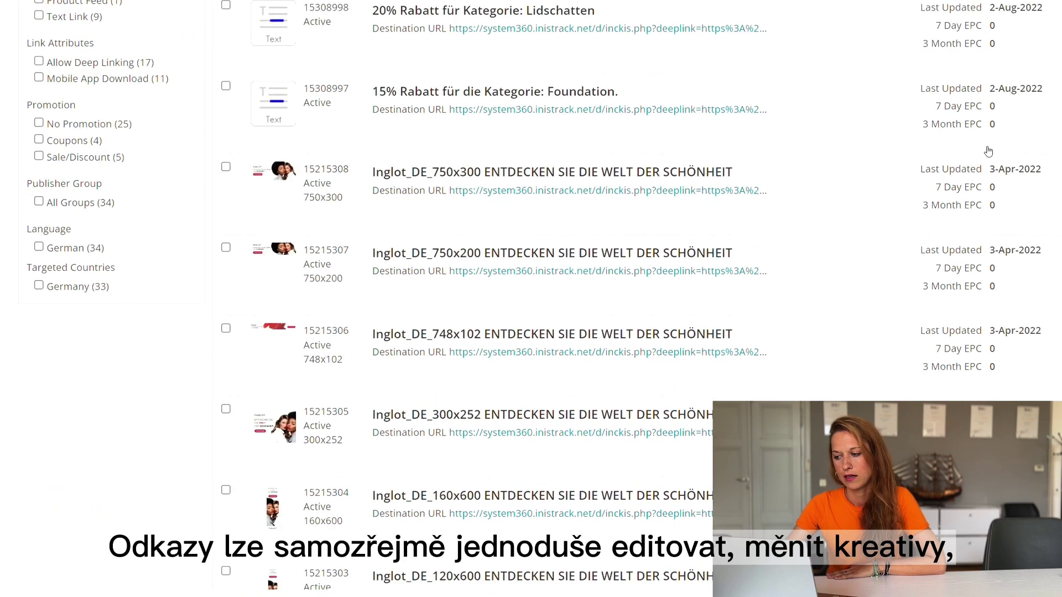
left_click(853, 198)
scroll(825, 209, "down", 3)
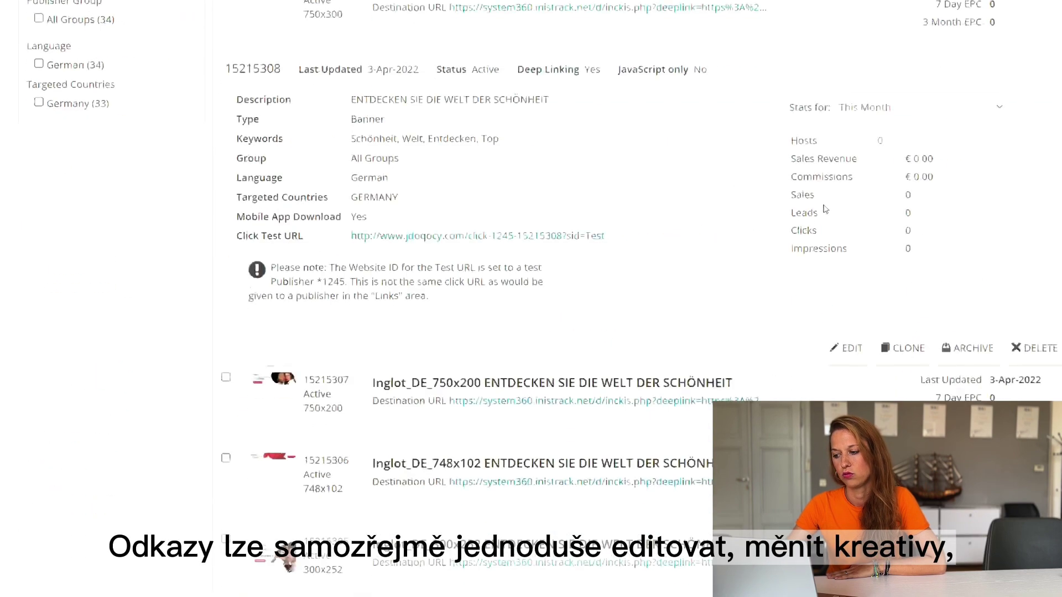
left_click(849, 352)
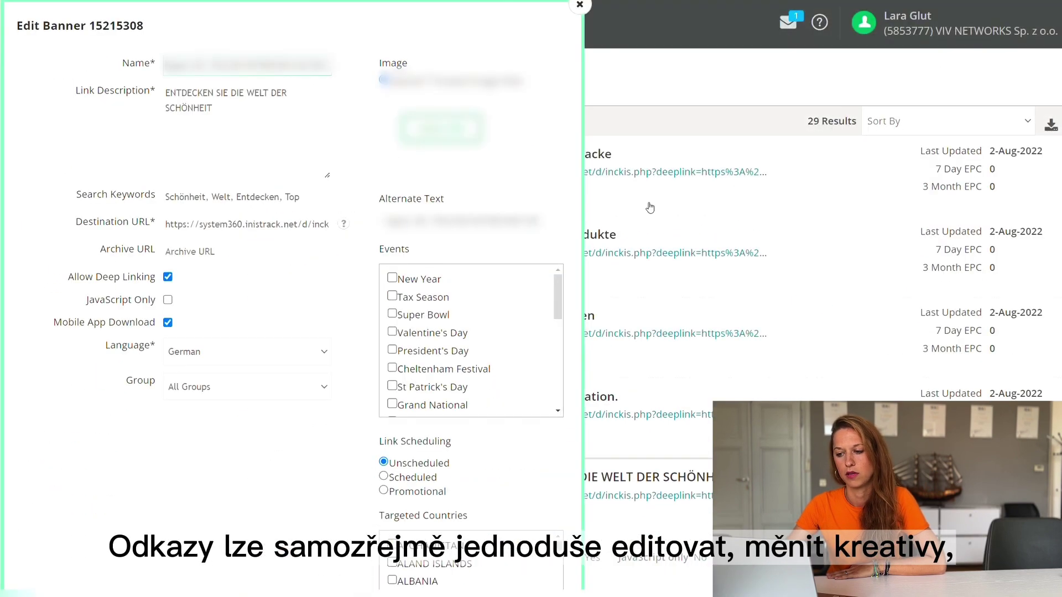
Switch the banner's link scheduling to Scheduled, look over the date options and close the editor without saving.
scroll(437, 246, "down", 4)
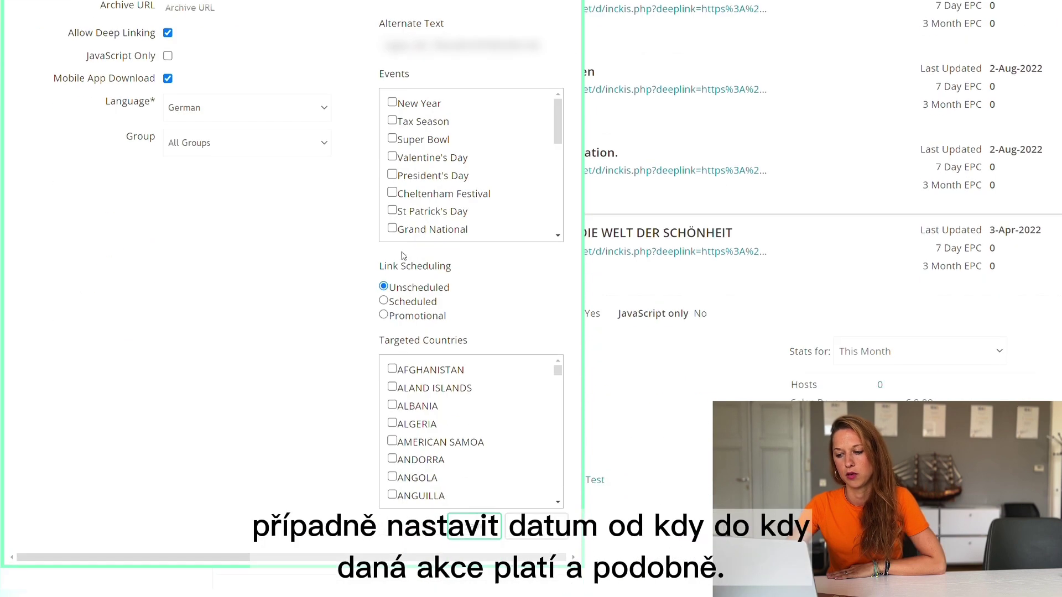
left_click(383, 301)
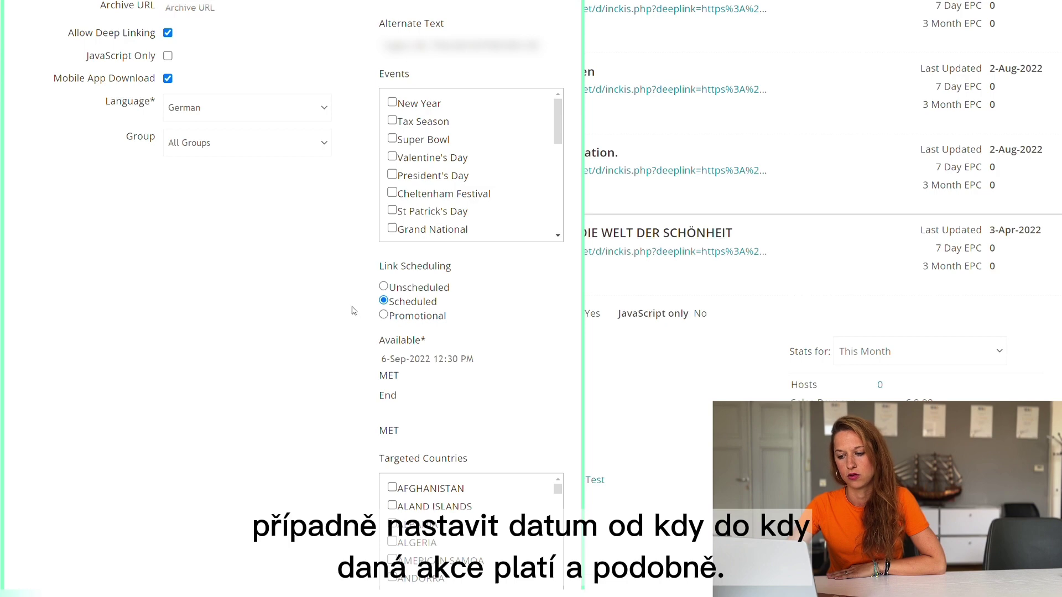
scroll(465, 337, "down", 2)
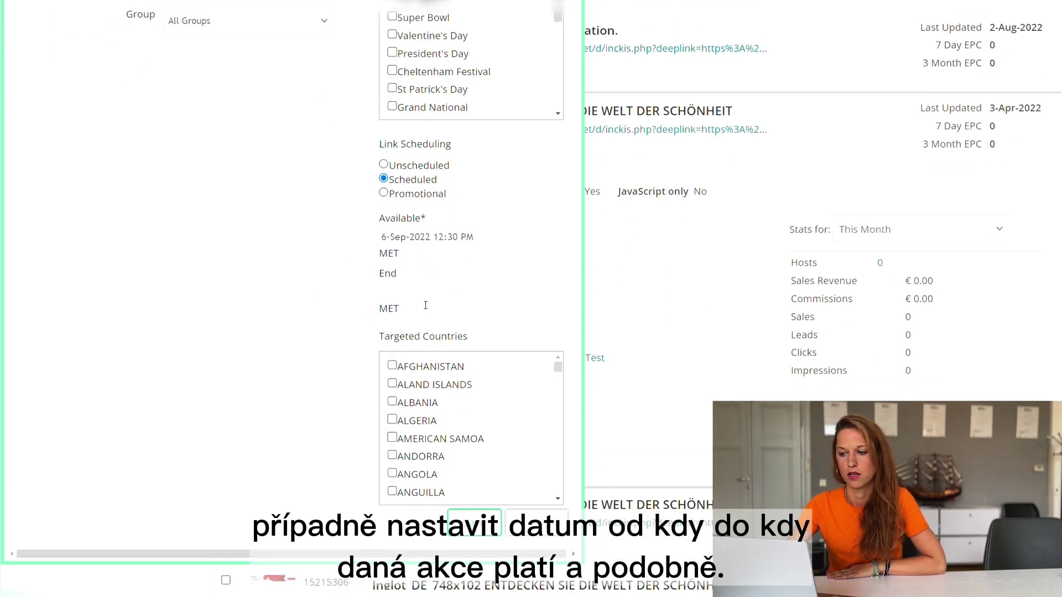
scroll(524, 265, "up", 6)
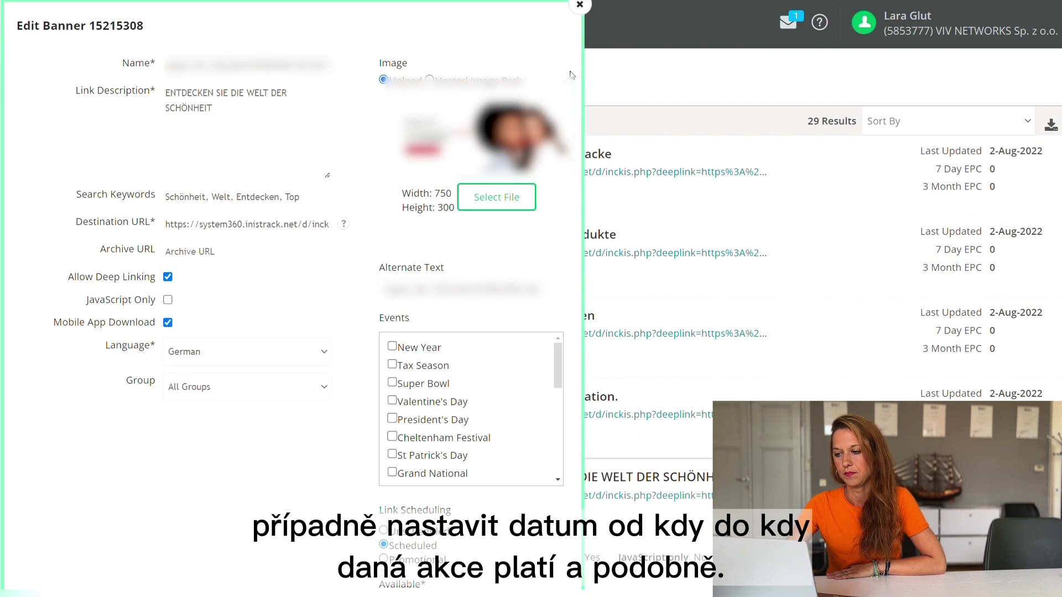
left_click(579, 5)
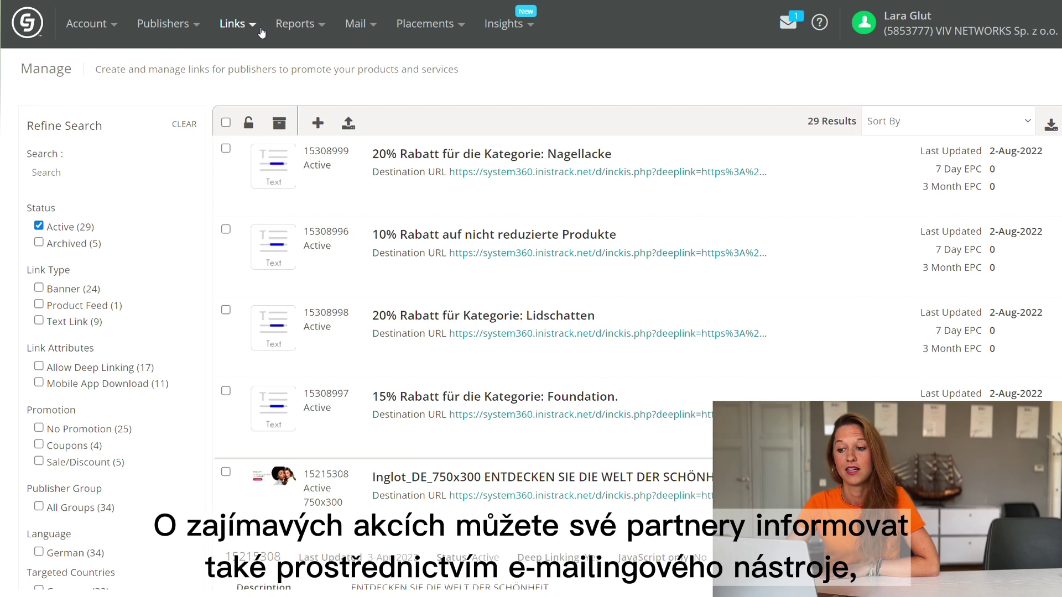
Open the overview of email campaigns sent to publishers.
left_click(357, 29)
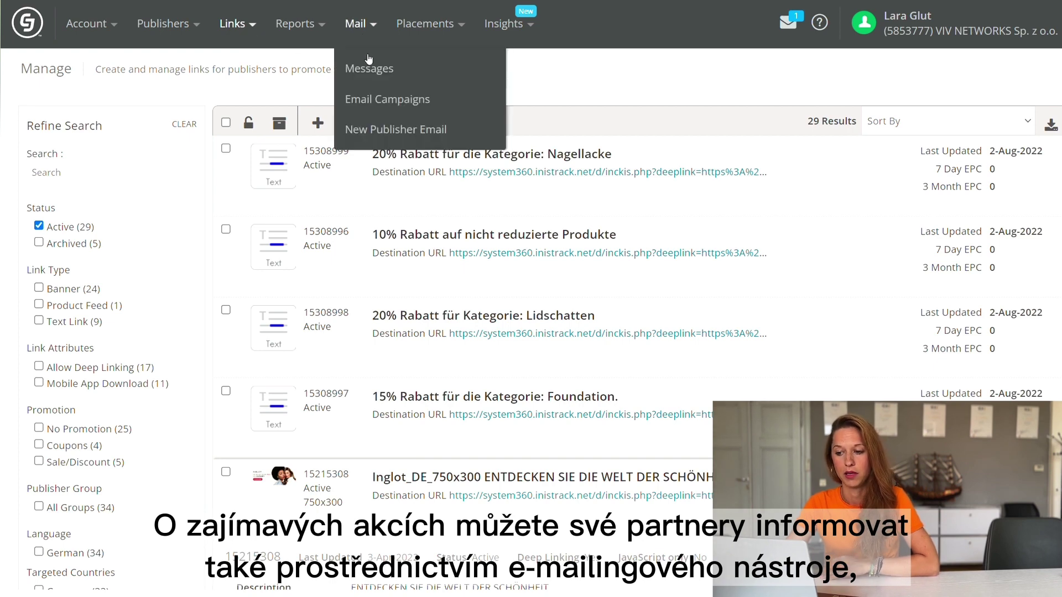
left_click(394, 100)
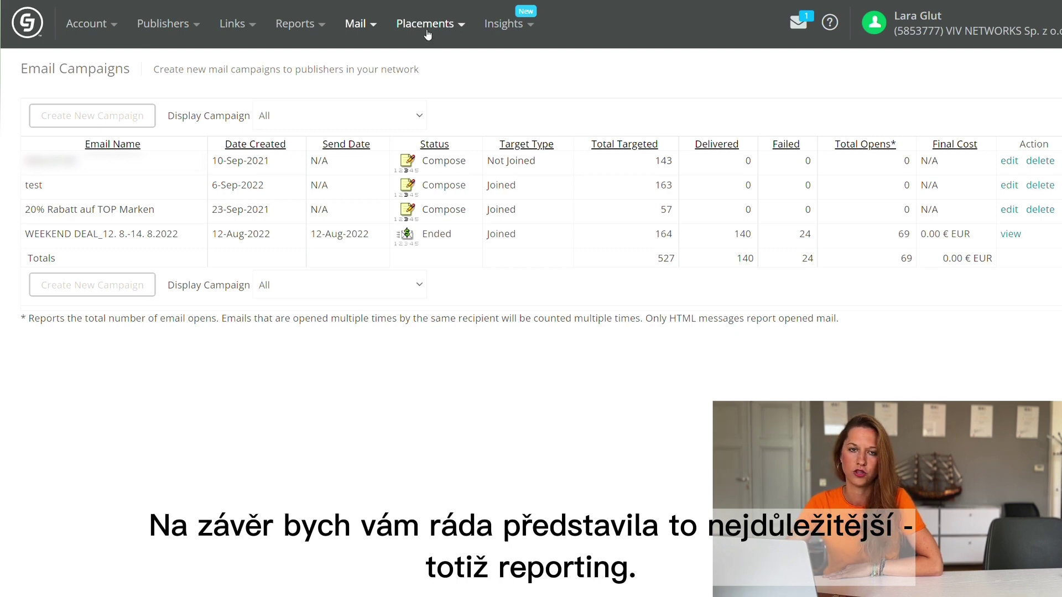
Open the Performance report and examine the program's daily chart, the results table and its selectable columns.
left_click(306, 28)
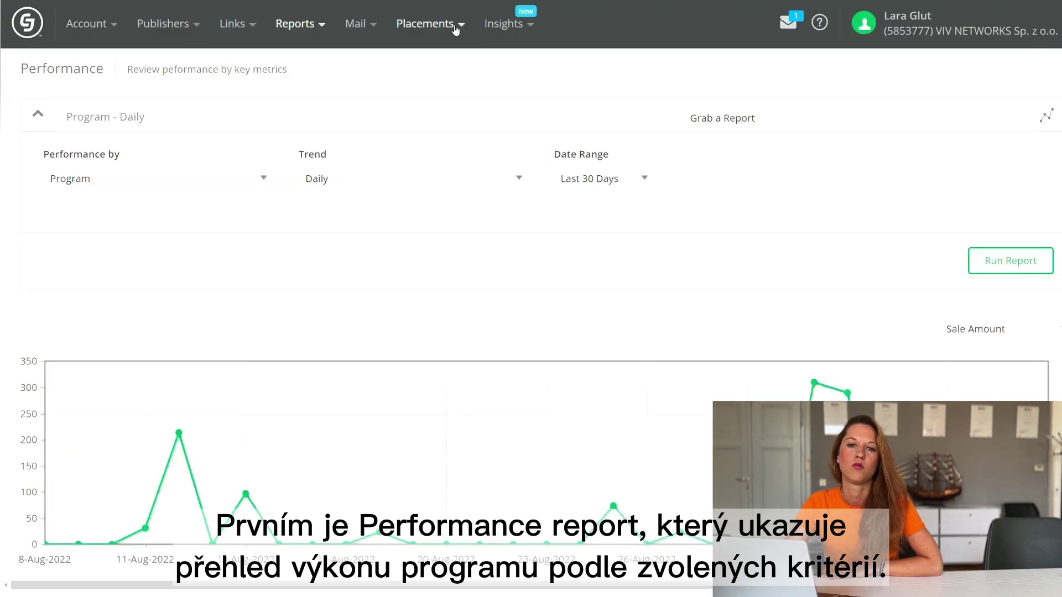
scroll(357, 110, "down", 2)
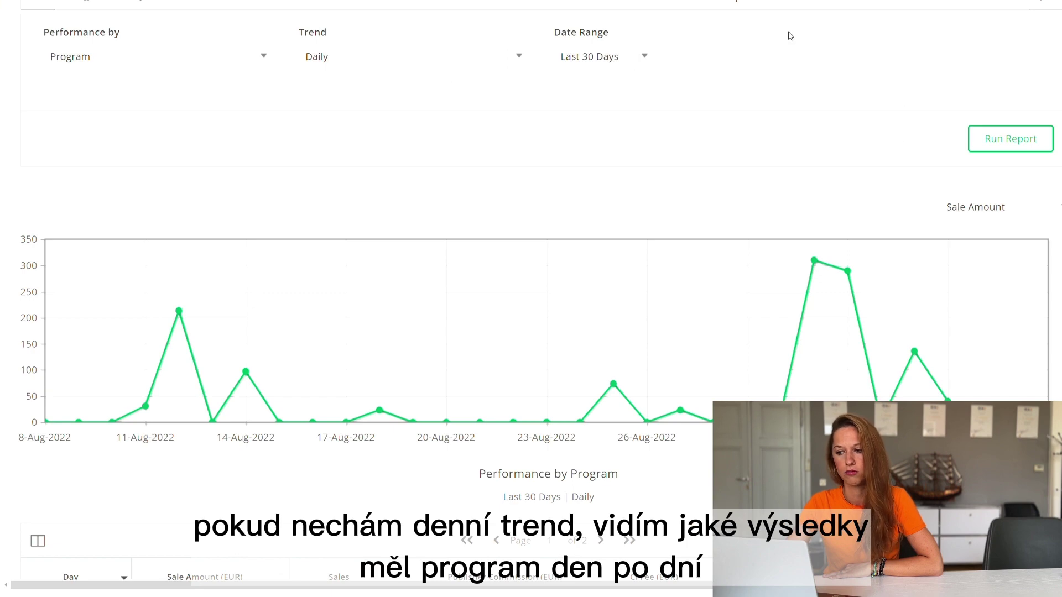
scroll(785, 137, "down", 2)
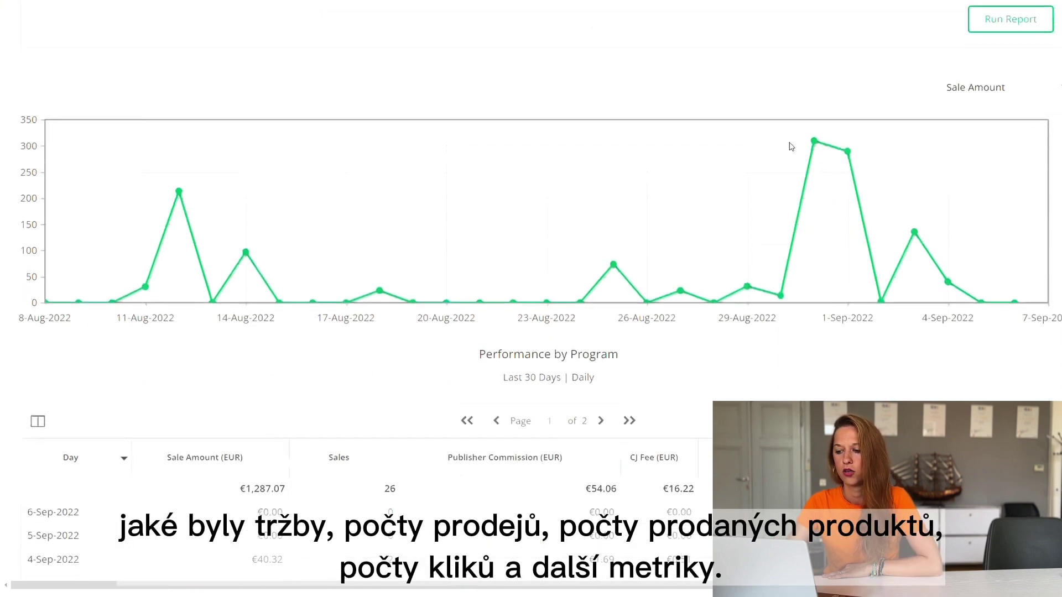
scroll(645, 142, "down", 4)
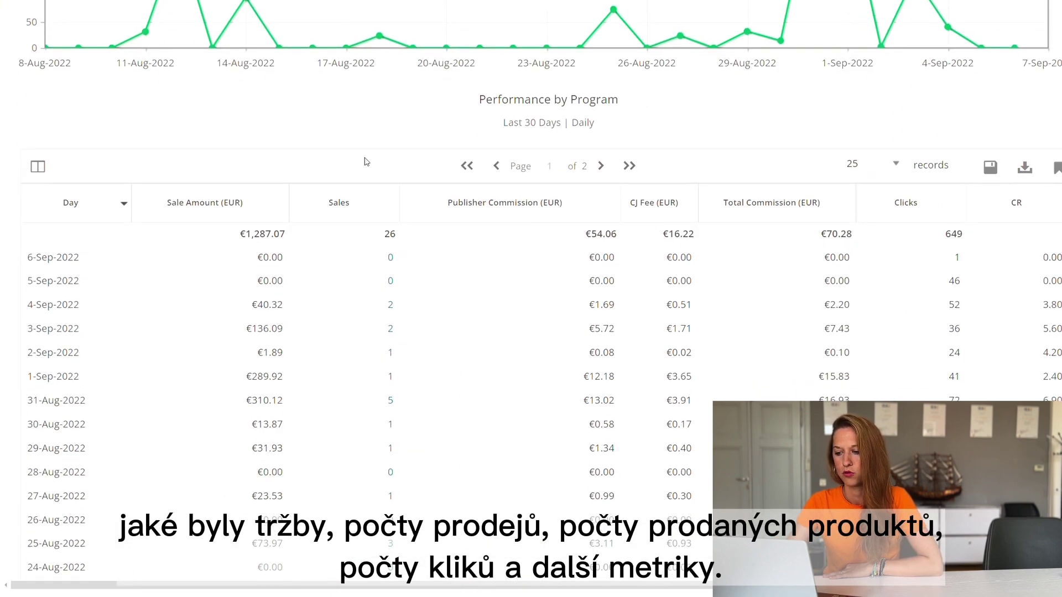
scroll(364, 161, "down", 3)
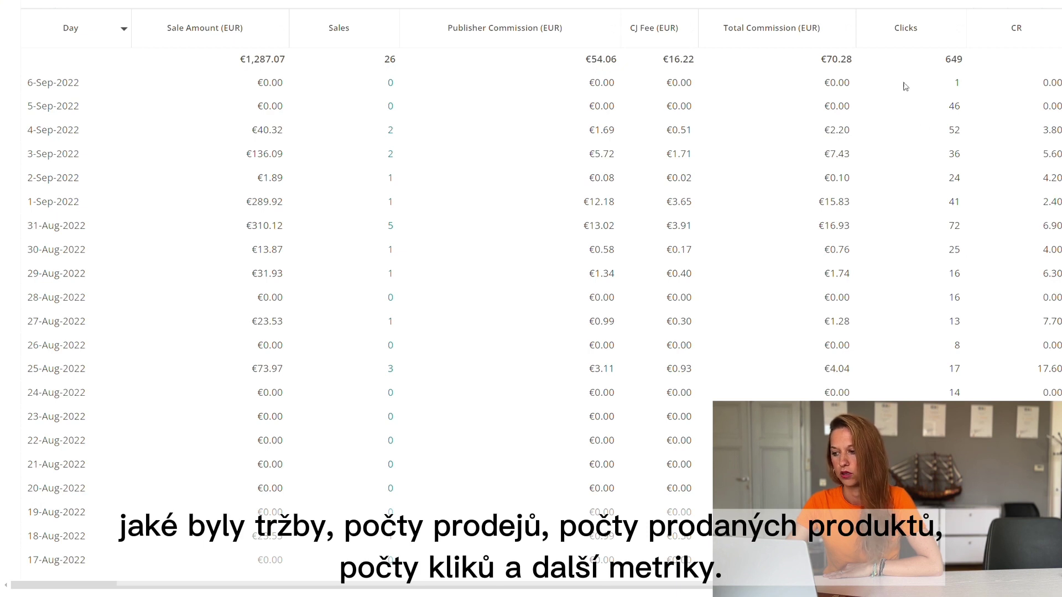
scroll(888, 166, "up", 2)
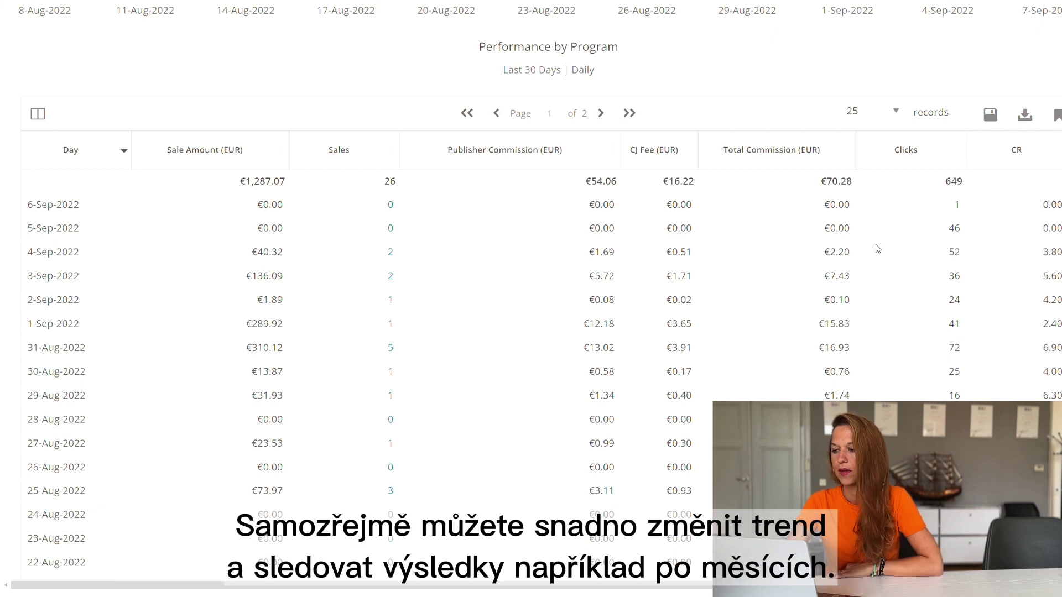
left_click(37, 114)
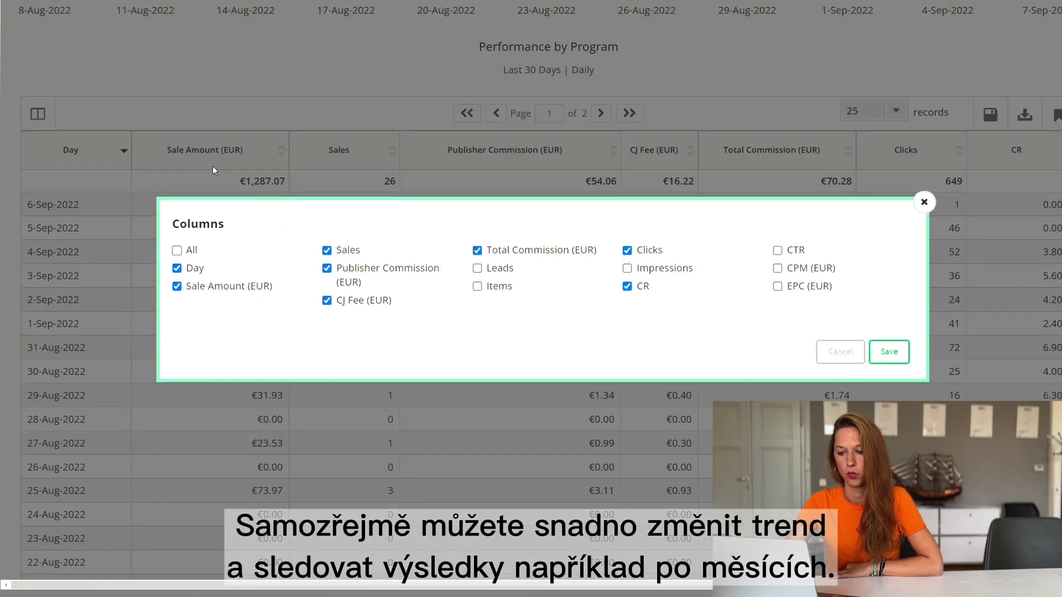
left_click(922, 203)
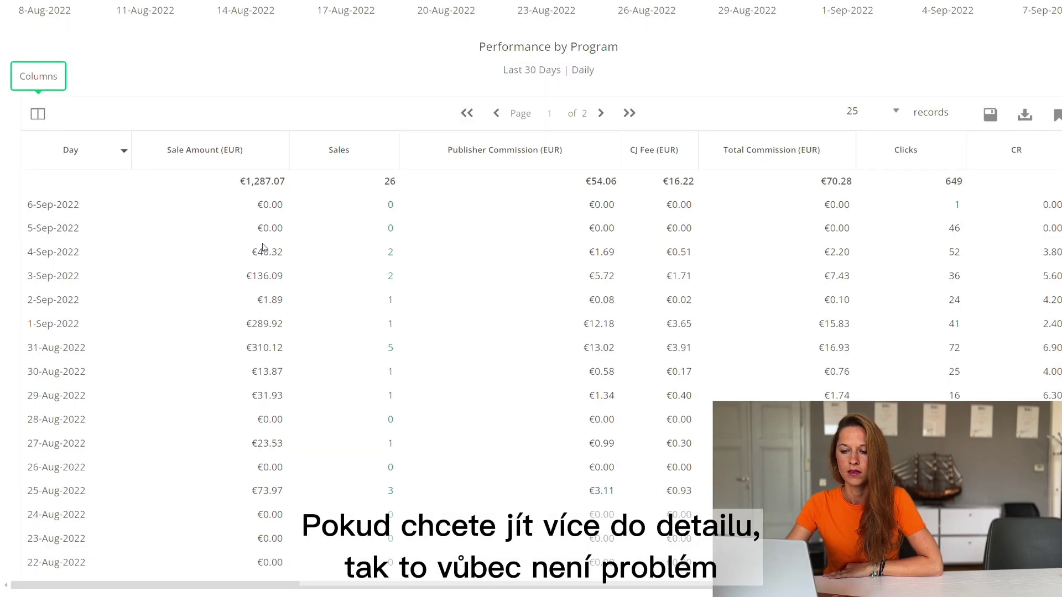
Set the report's Performance by grouping to Publisher and change it to Website.
scroll(224, 273, "up", 5)
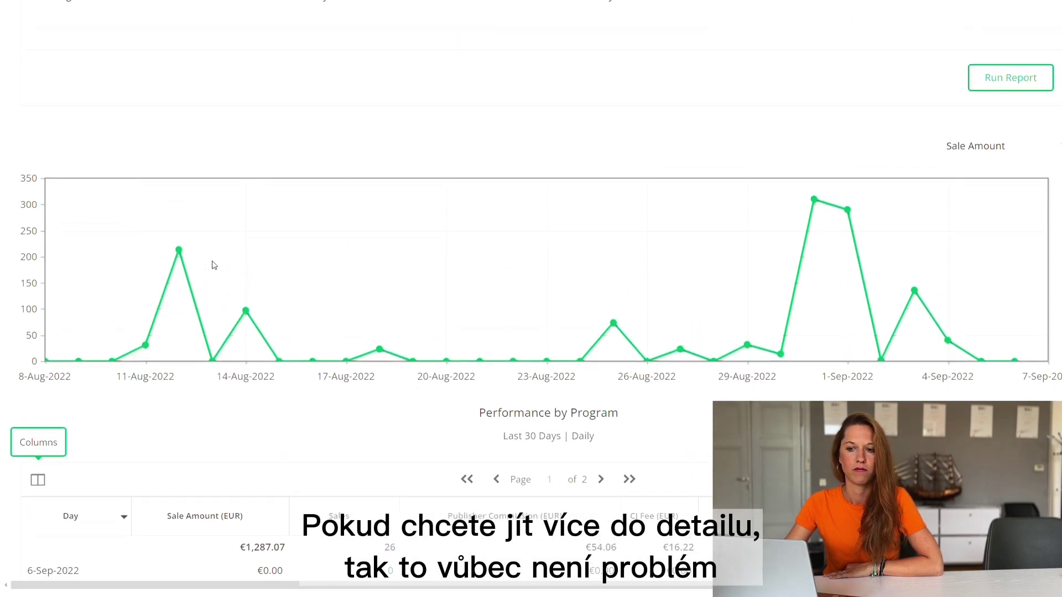
scroll(221, 277, "up", 4)
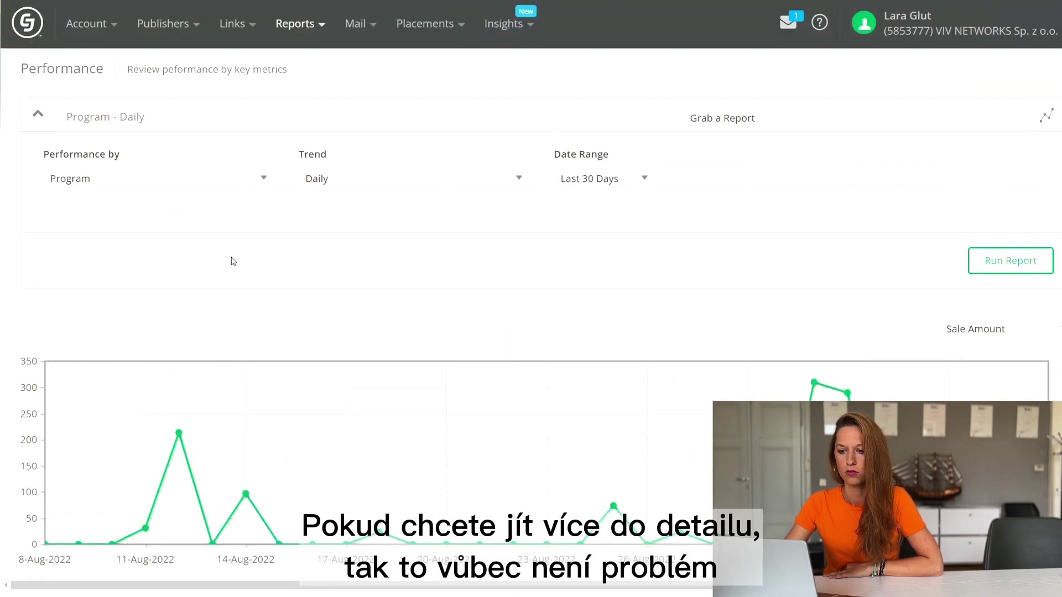
left_click(156, 180)
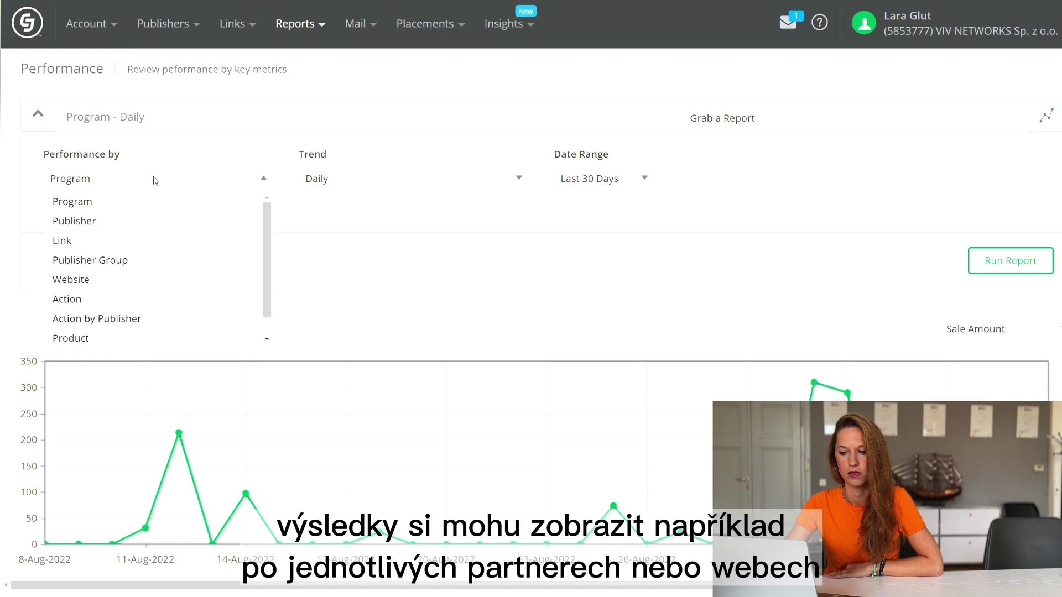
left_click(119, 221)
left_click(225, 184)
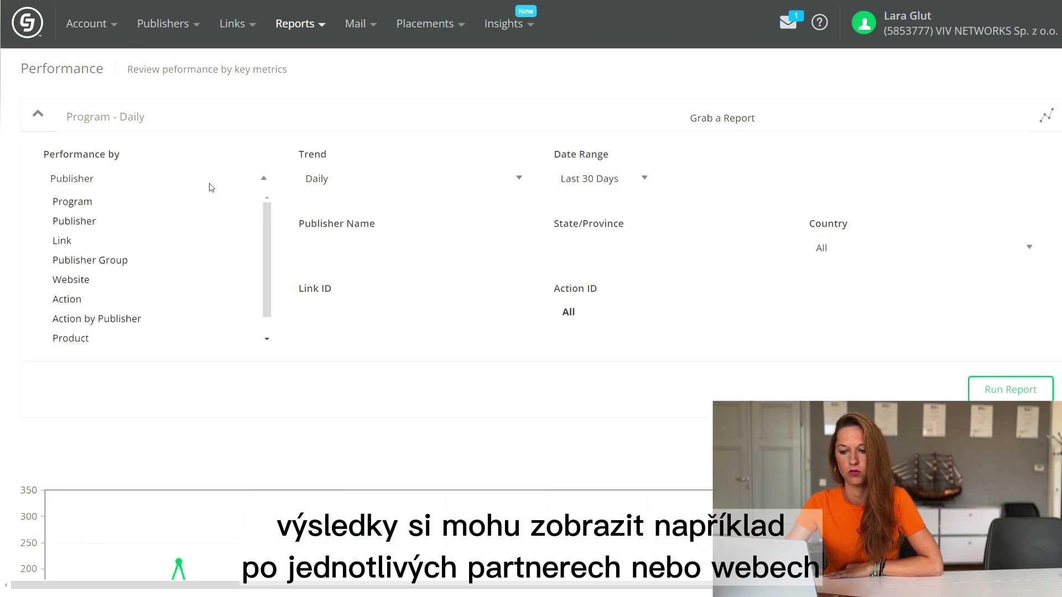
left_click(123, 281)
Run the website report for the last 30 days with No Trend and look over the resulting table.
left_click(315, 177)
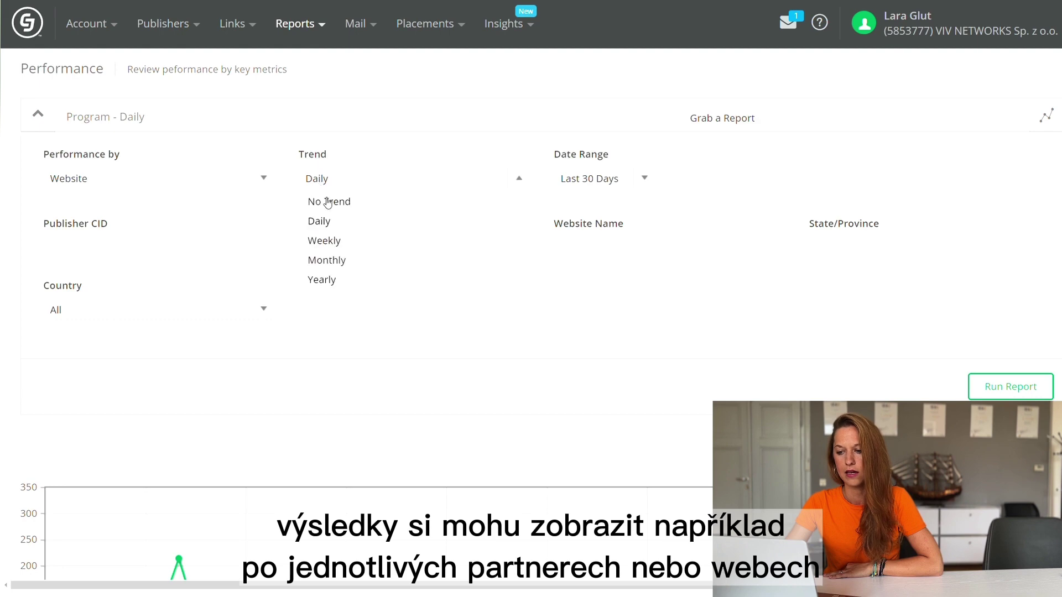
left_click(325, 201)
scroll(899, 244, "down", 2)
left_click(982, 213)
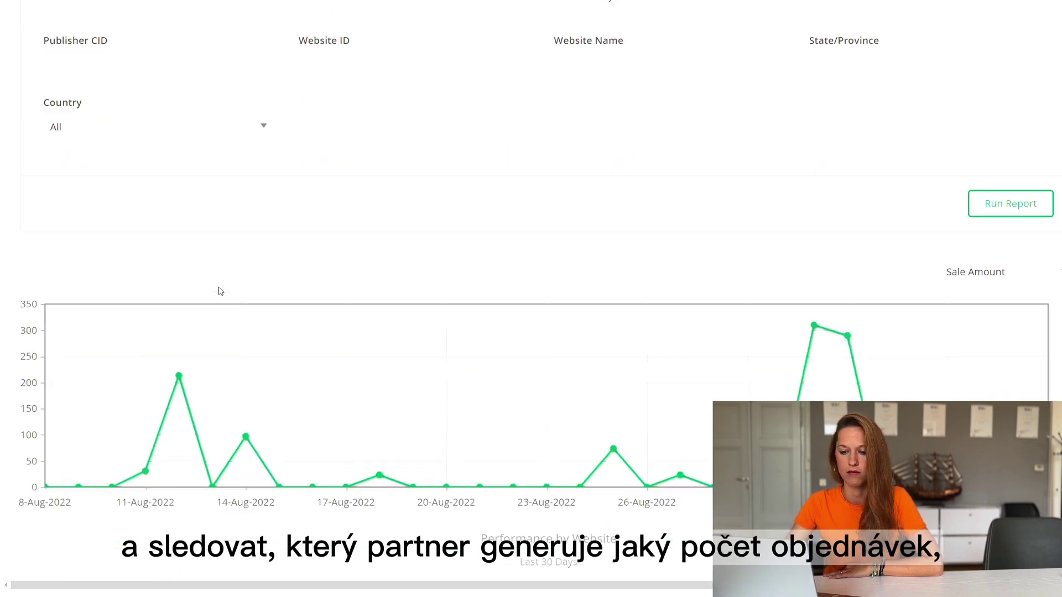
scroll(223, 287, "down", 3)
scroll(224, 285, "down", 4)
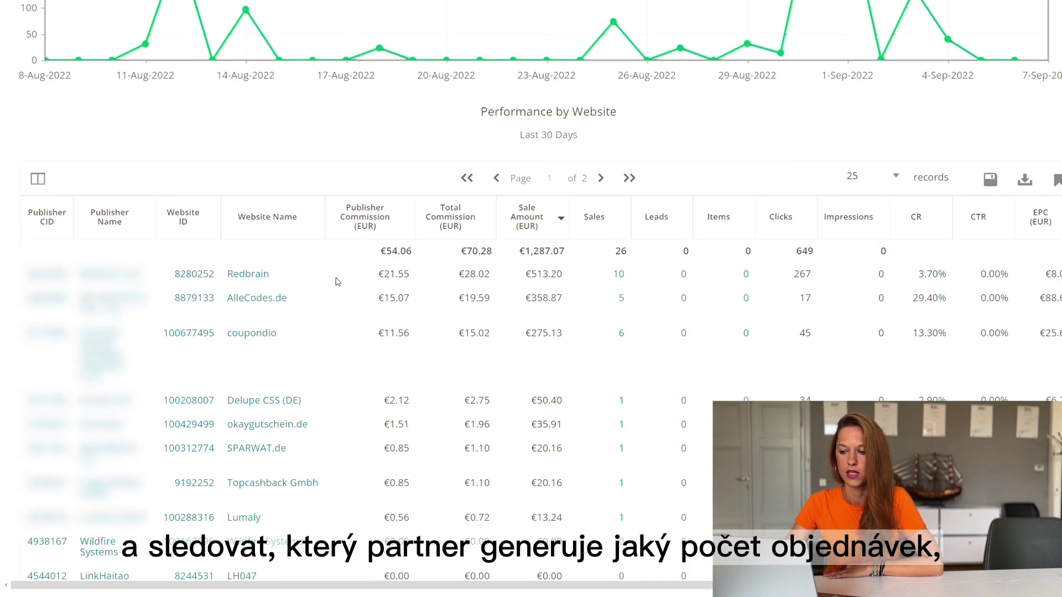